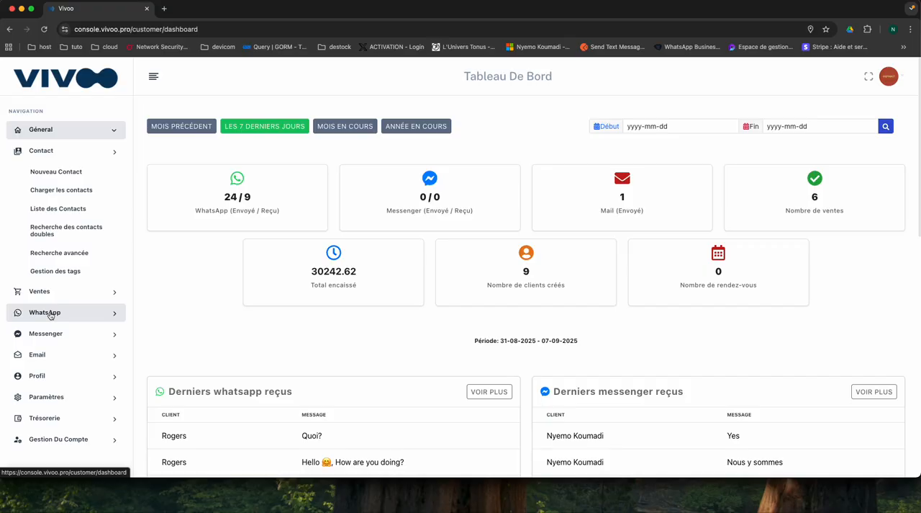
- Open the list of WhatsApp message templates and examine the existing templates' message bodies, footers and parameters
left_click(50, 315)
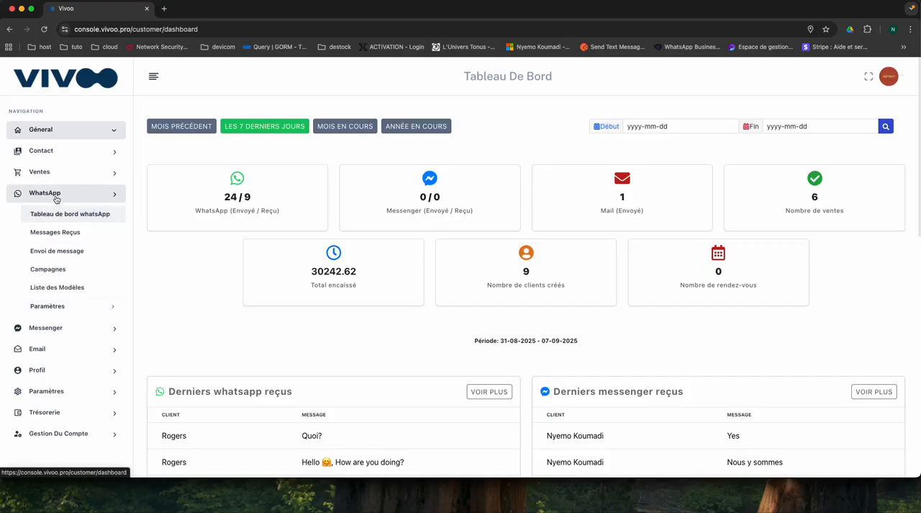
left_click(52, 288)
scroll(377, 290, "down", 10)
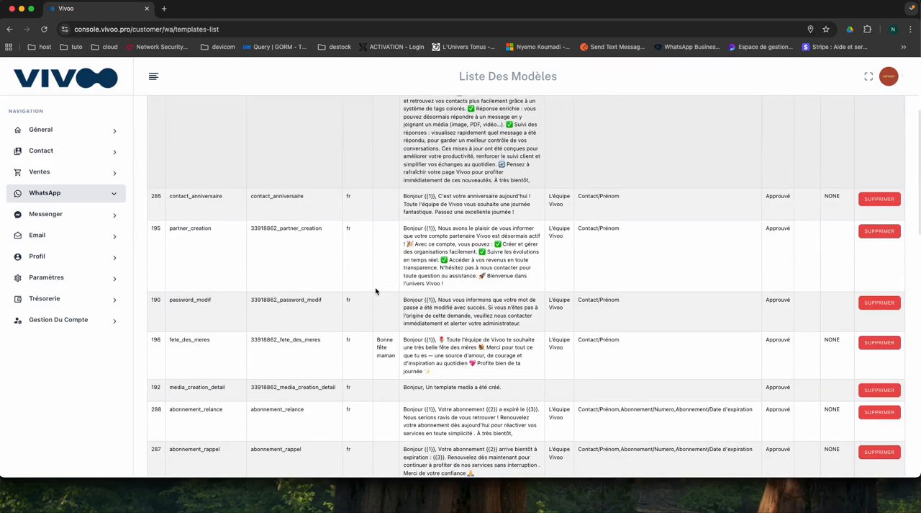
scroll(376, 290, "down", 5)
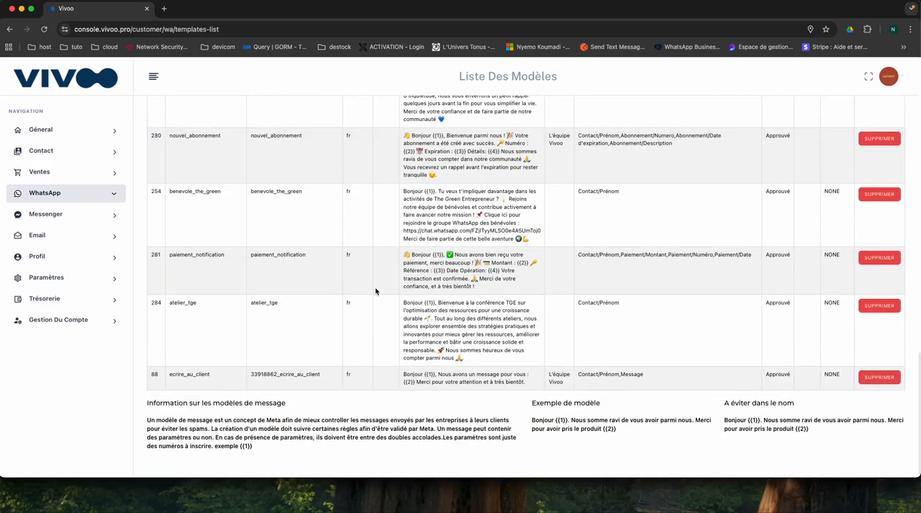
scroll(376, 290, "up", 8)
scroll(376, 291, "up", 10)
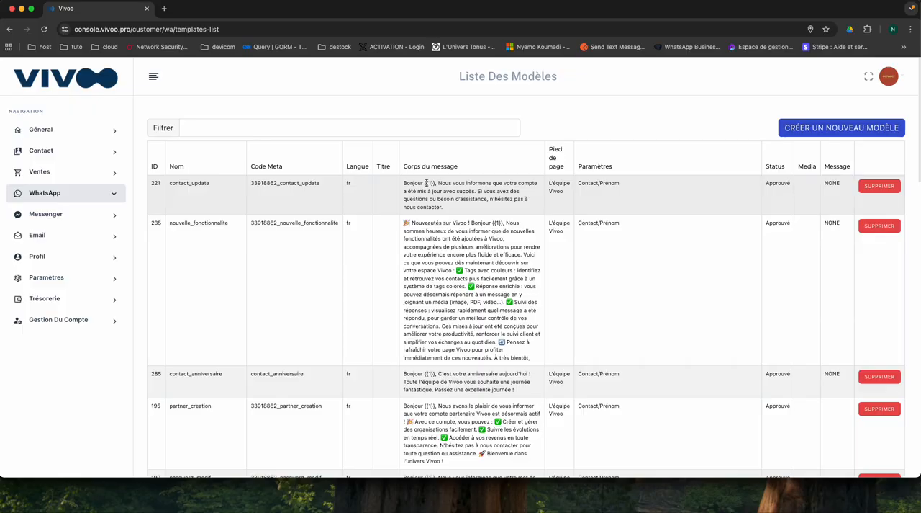
scroll(557, 274, "down", 4)
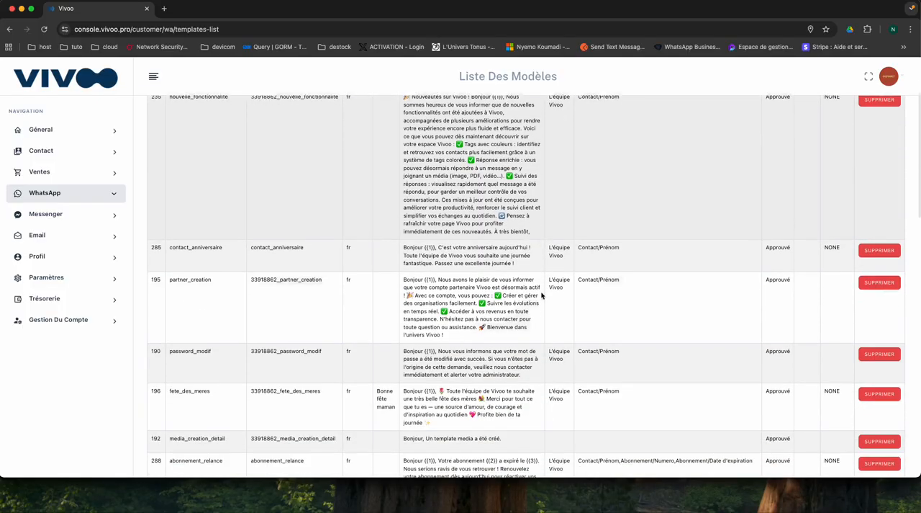
scroll(542, 291, "down", 8)
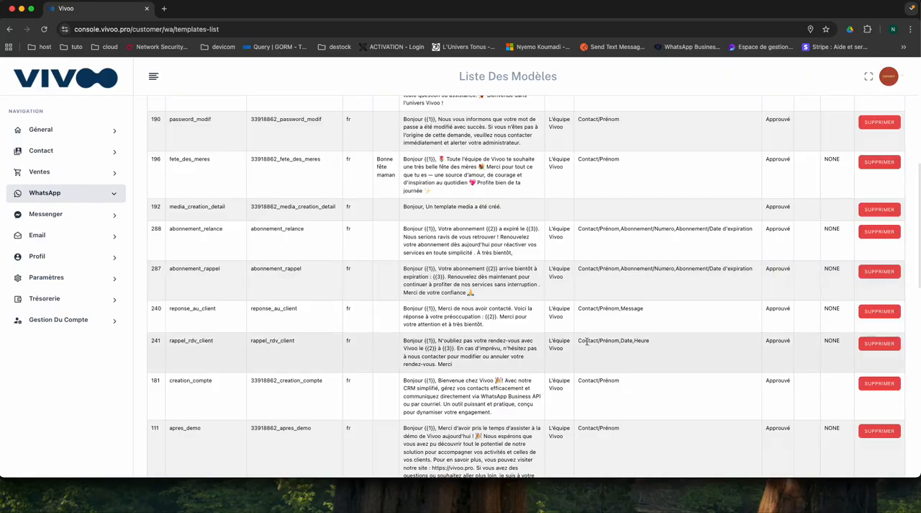
scroll(588, 342, "up", 1)
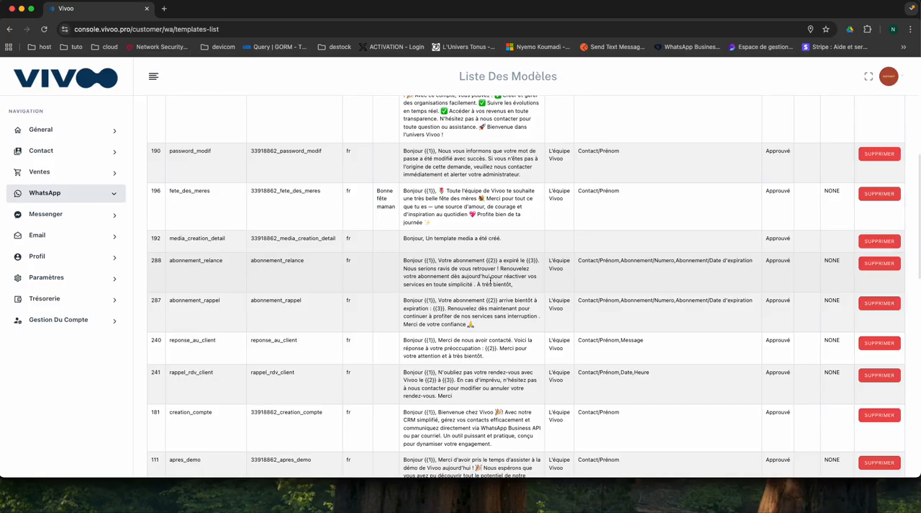
scroll(530, 206, "up", 5)
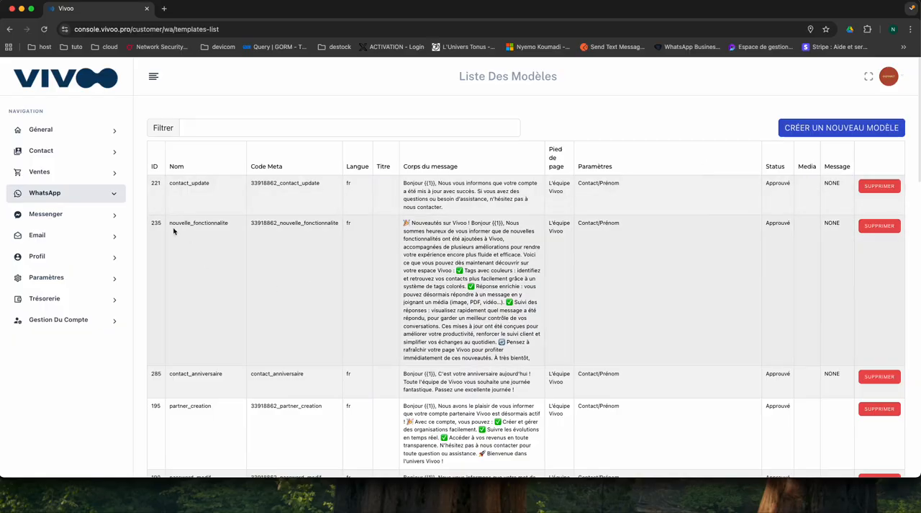
- Open the form for creating a new WhatsApp message template and look over its fields
left_click(53, 193)
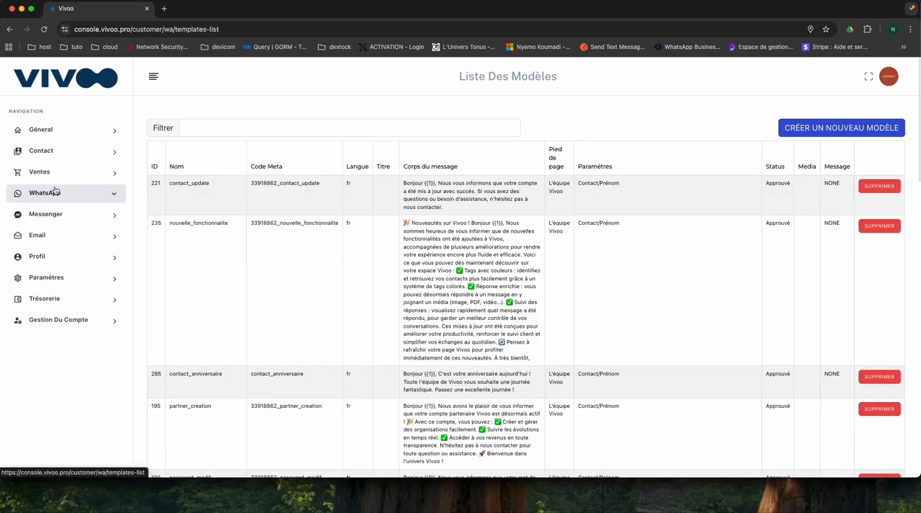
left_click(59, 309)
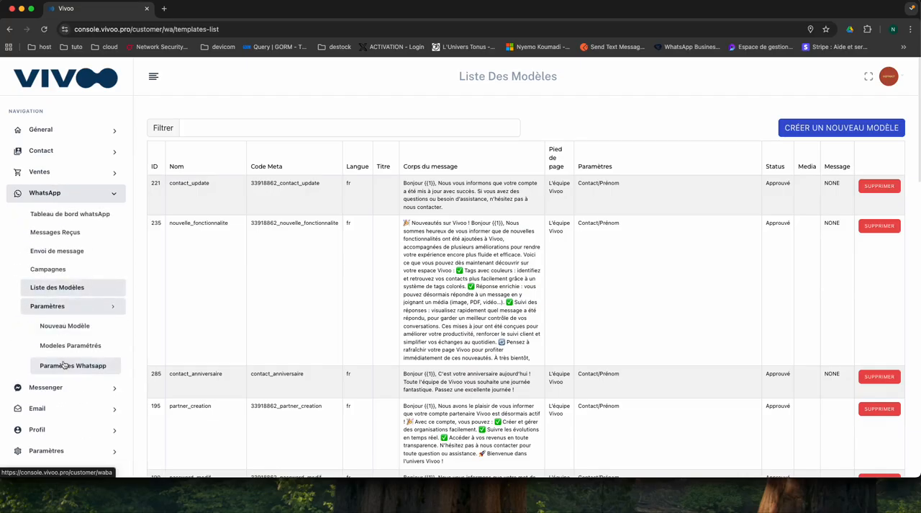
left_click(65, 329)
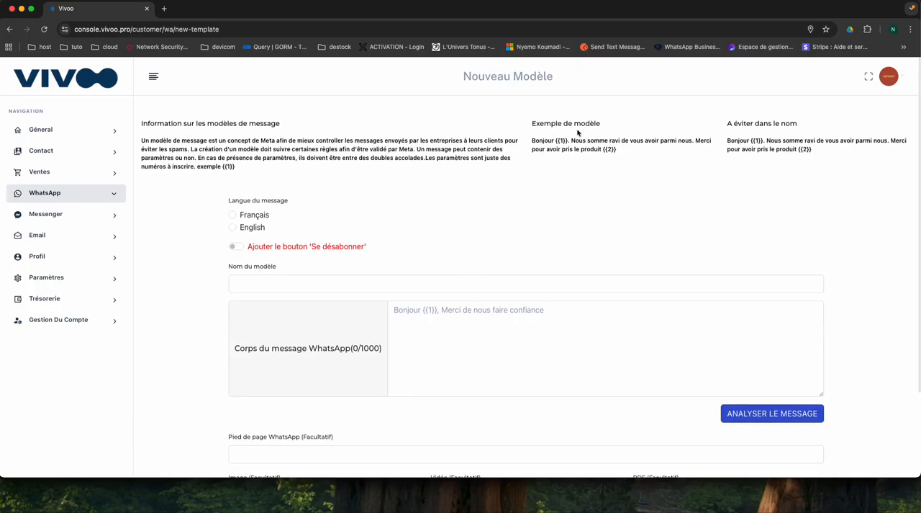
scroll(408, 241, "down", 3)
scroll(408, 239, "up", 2)
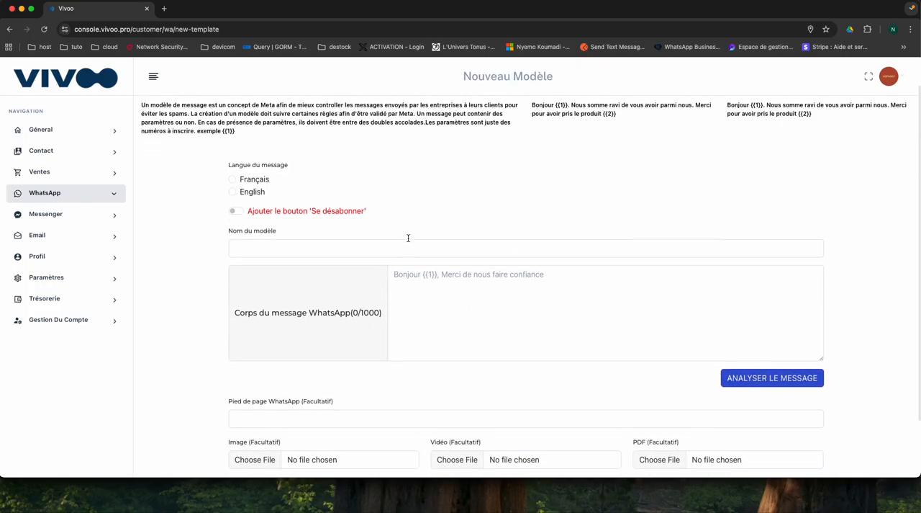
- Set the message language to Français and name the template exemple_de_creation_de_model
left_click(233, 180)
left_click(264, 250)
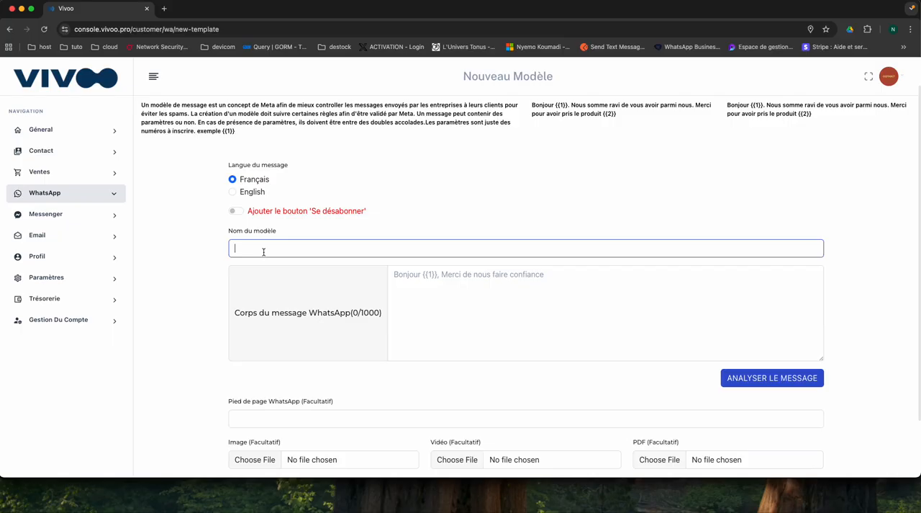
type("exe")
type("mple")
type("_de_cret")
type("oi")
key("BackSpace")
key("BackSpace")
type("ation_de_model")
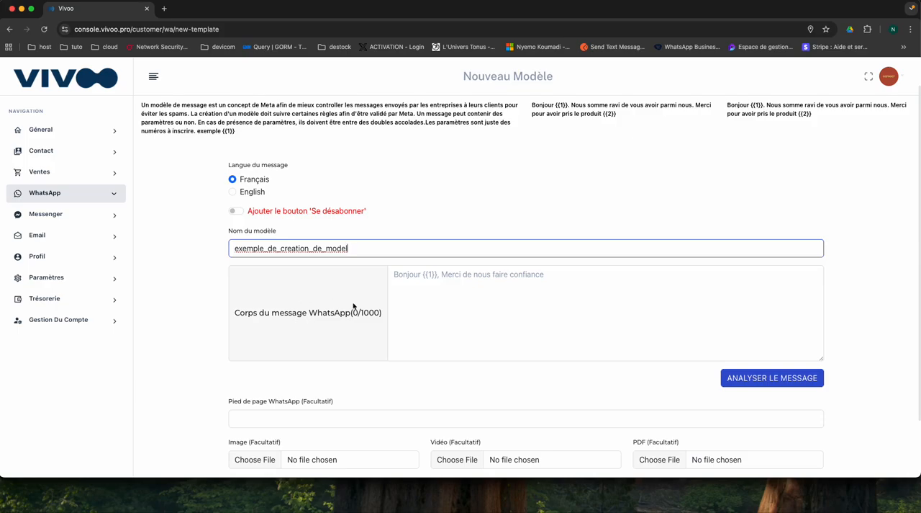
- Begin the WhatsApp message body with the greeting "Bonjour {{1}}," followed by a blank line
left_click(439, 295)
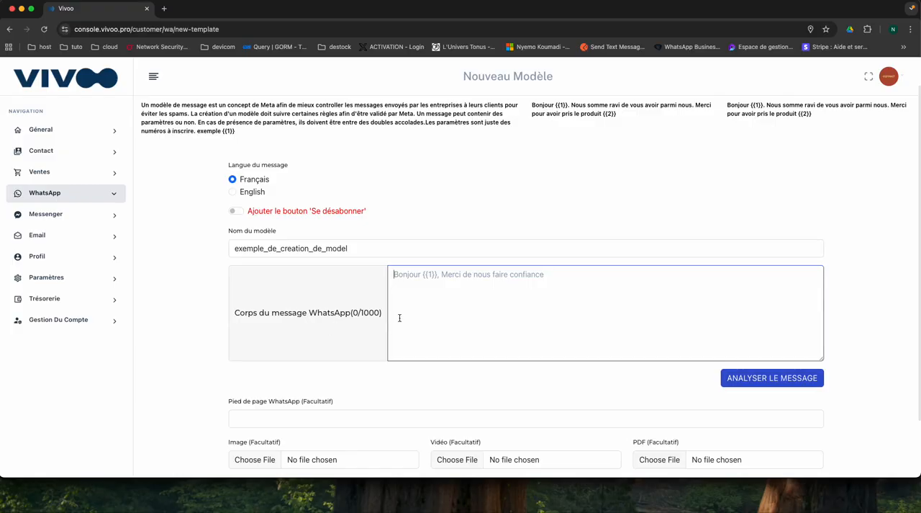
type("Bon")
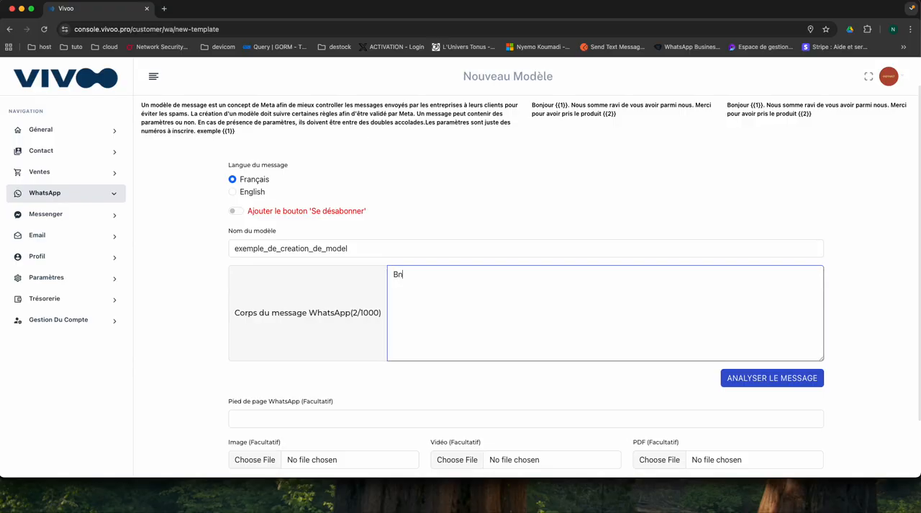
type("jour ")
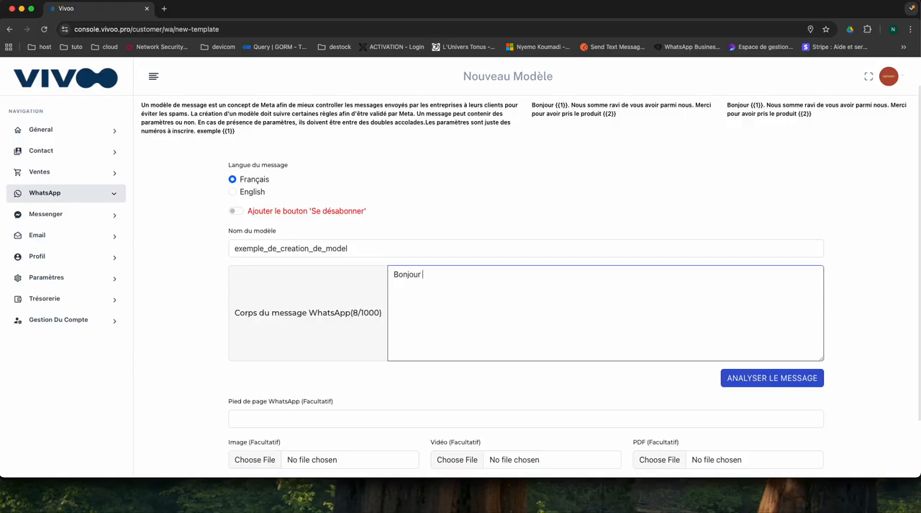
type("{{1")
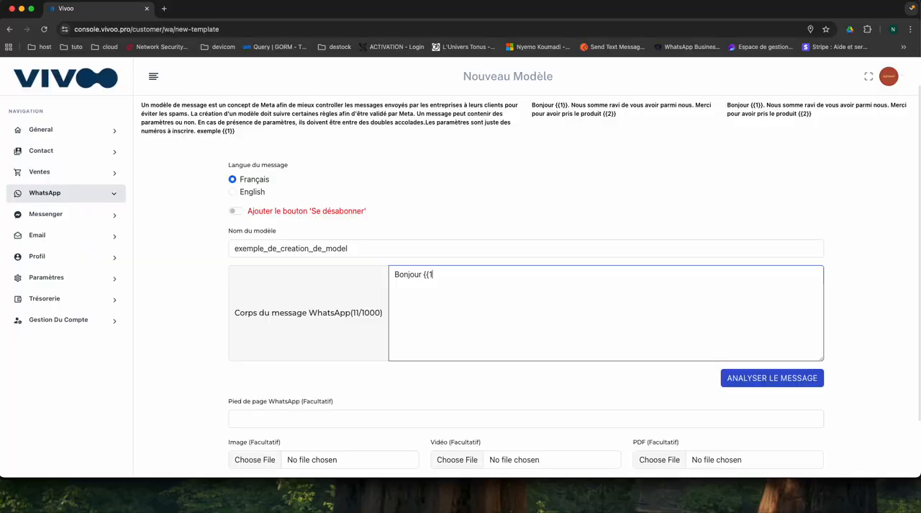
type("}}")
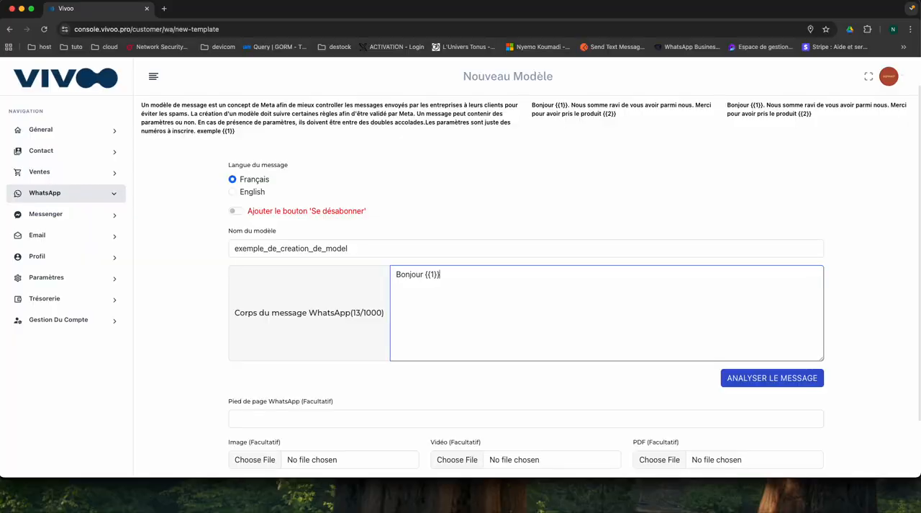
type(",")
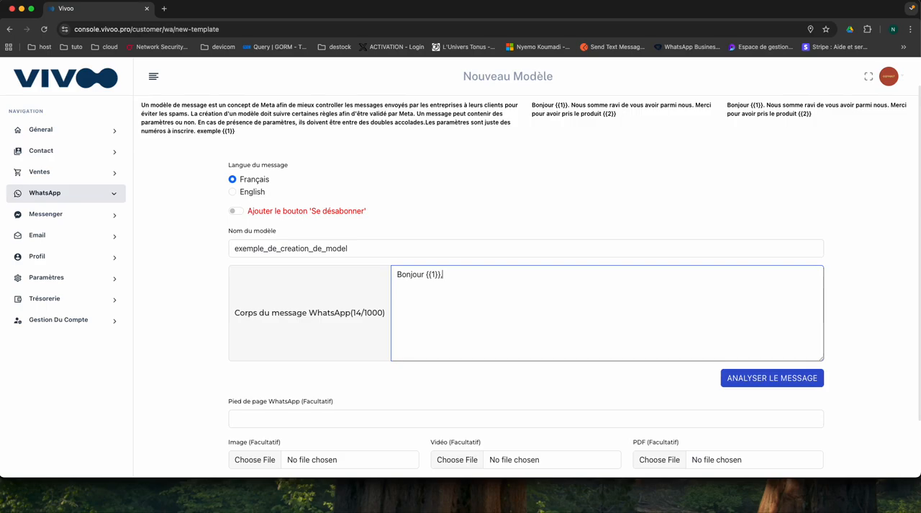
key("Return")
key("Return")
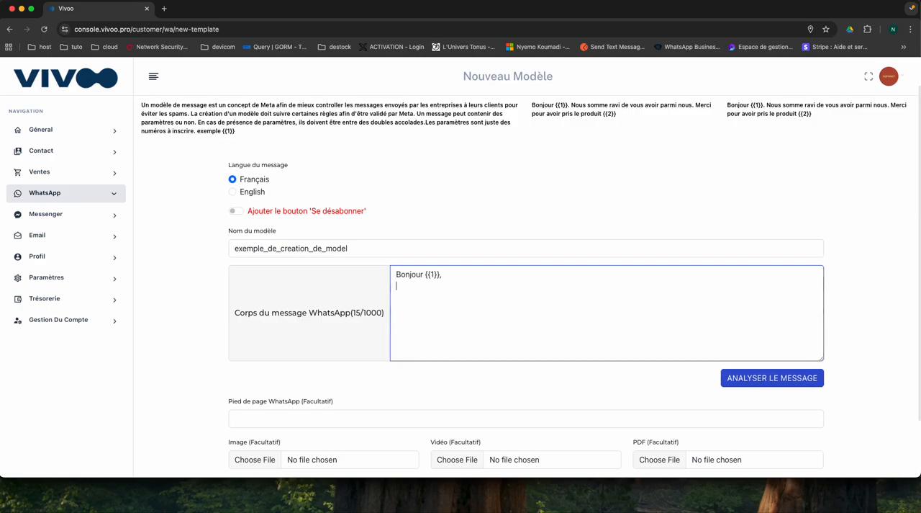
- Add the sentence "Nous vous remercions pour votre abonnement." to the message body, followed by a blank line
type("Nous")
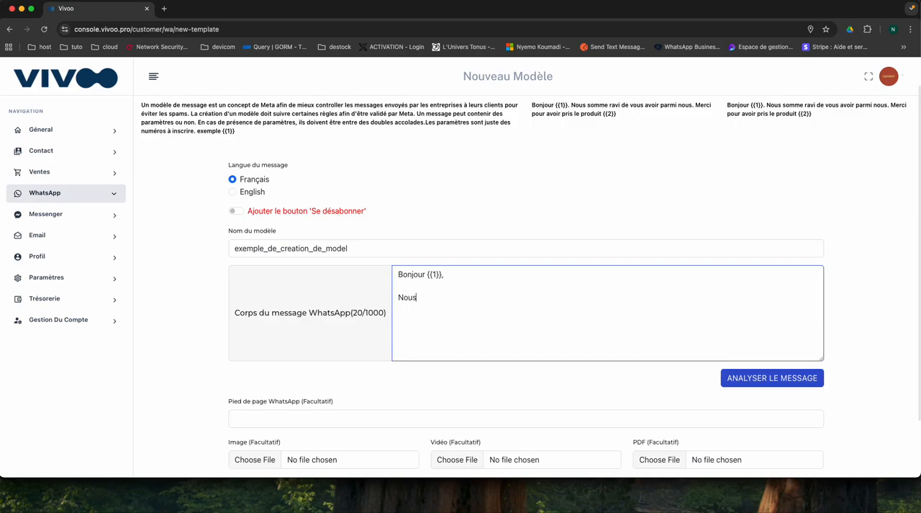
type(" vous remercions pour ")
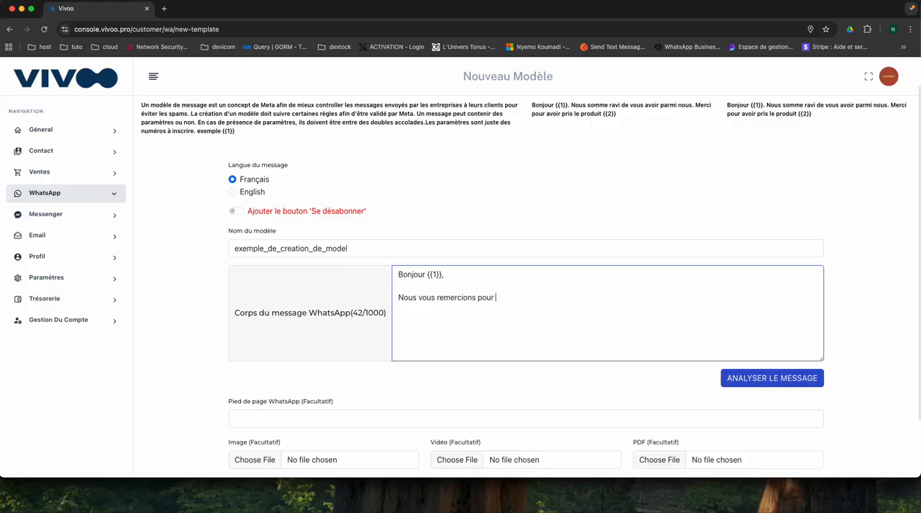
type("votre abonnement.")
key("Return")
key("Return")
- Add the lines "Numero {{2}}" and "Expiration {{3}}" to the message body, separated by a blank line
type("Numero ")
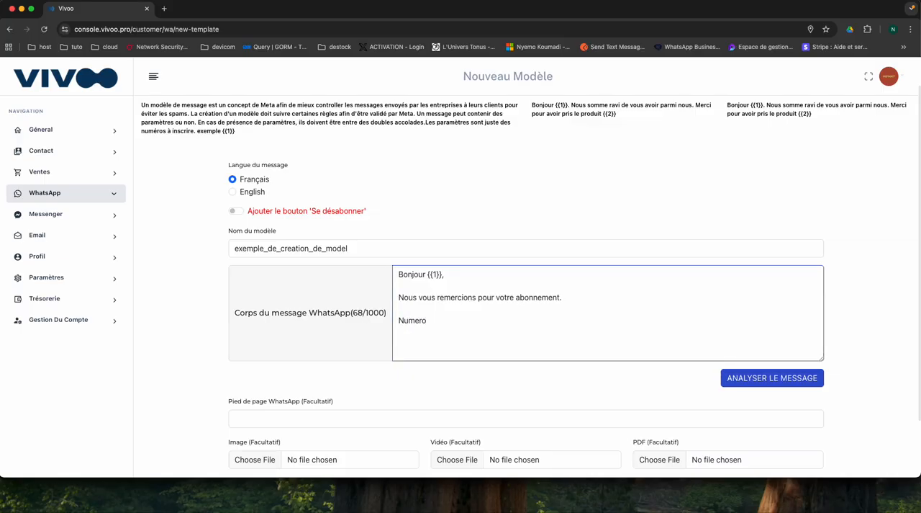
type("{{2")
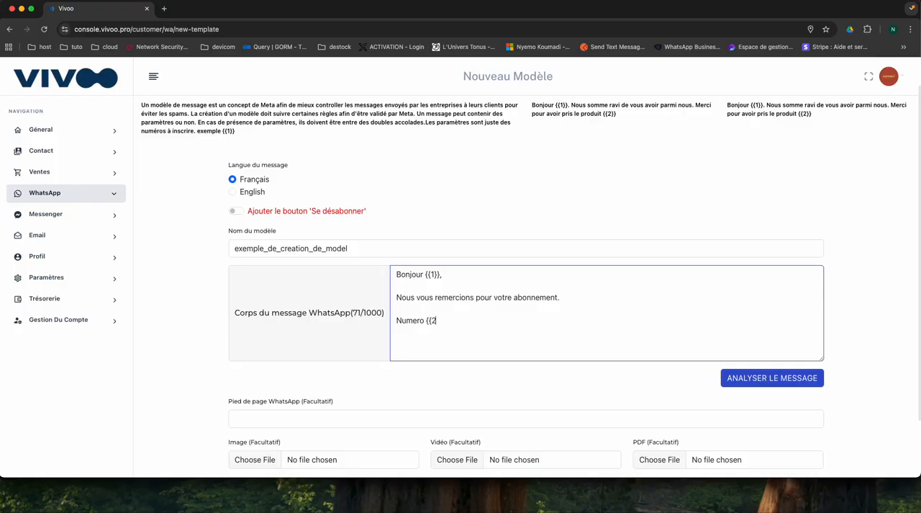
type("}}")
key("Return")
key("Return")
type("Expiratio")
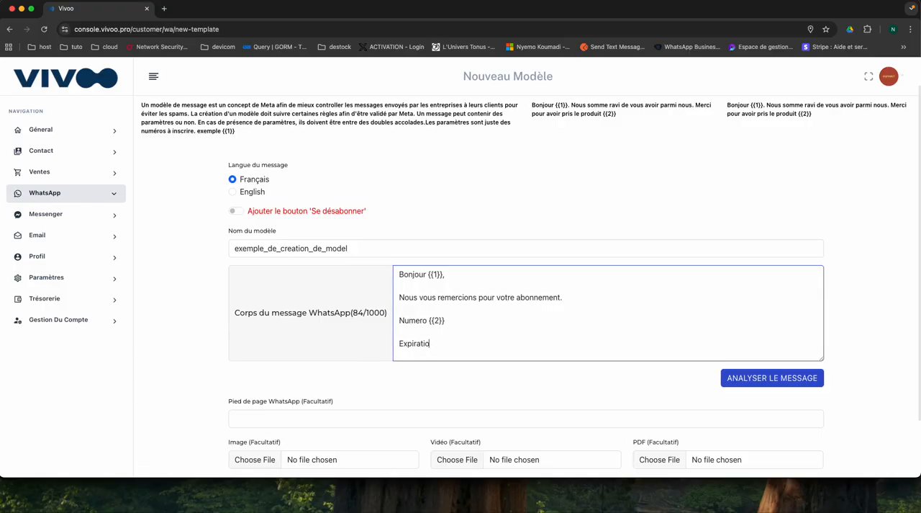
type("n {")
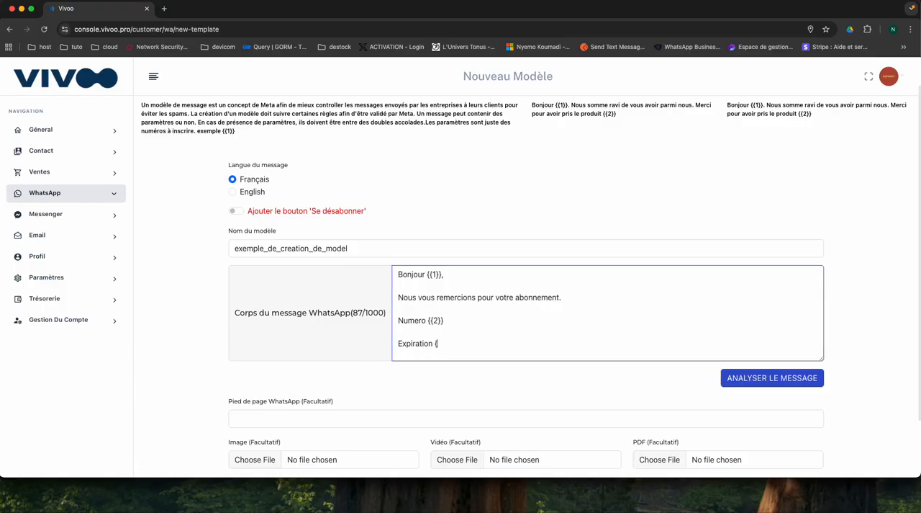
type("{3}}")
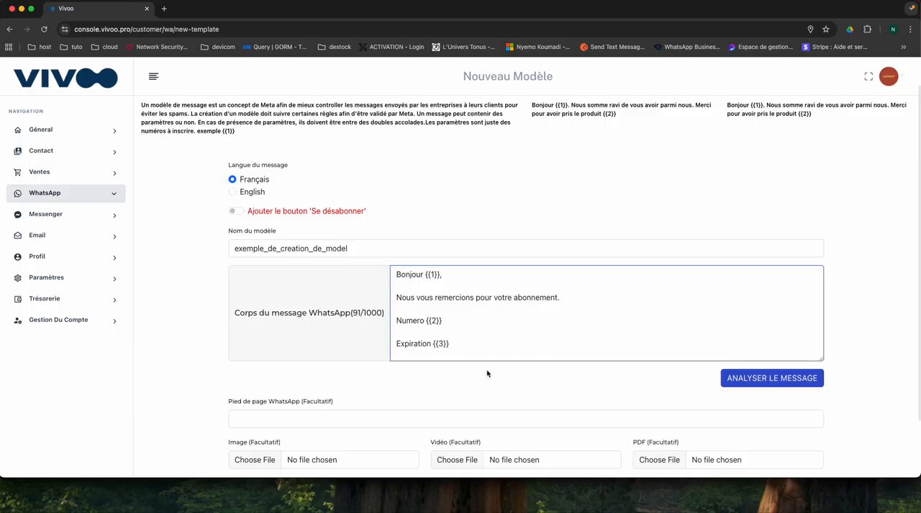
- Analyse the message body to generate the selection fields for its numbered parameters
scroll(488, 373, "down", 1)
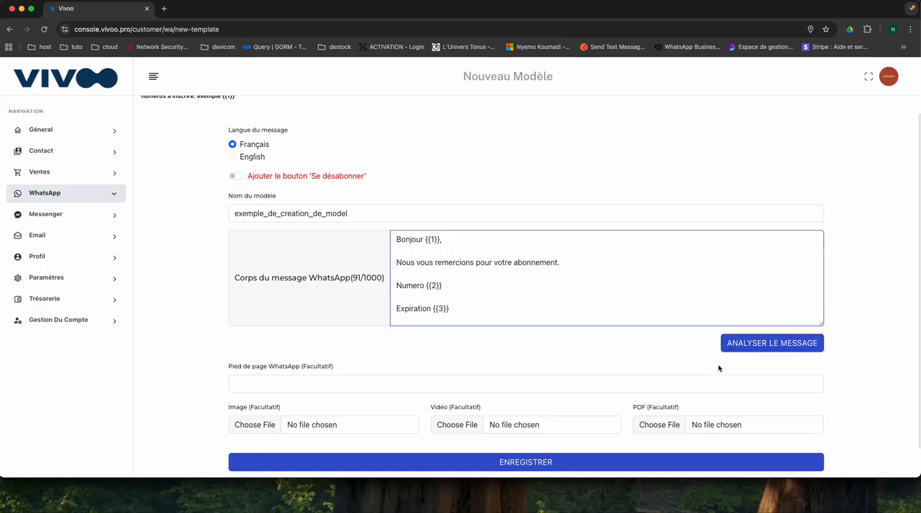
left_click(772, 344)
scroll(480, 391, "down", 2)
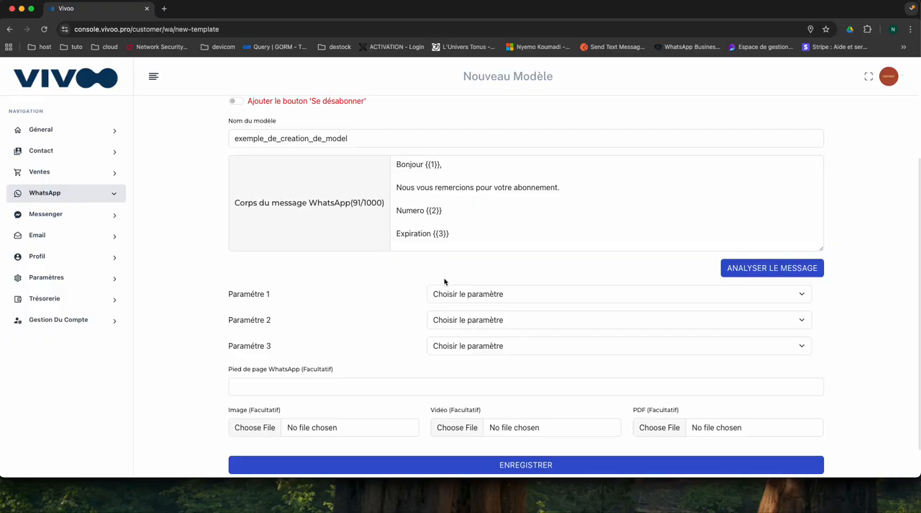
- Assign Contact/Prénom to parameter 1 and Abonnement/Numero to parameter 2
left_click(483, 295)
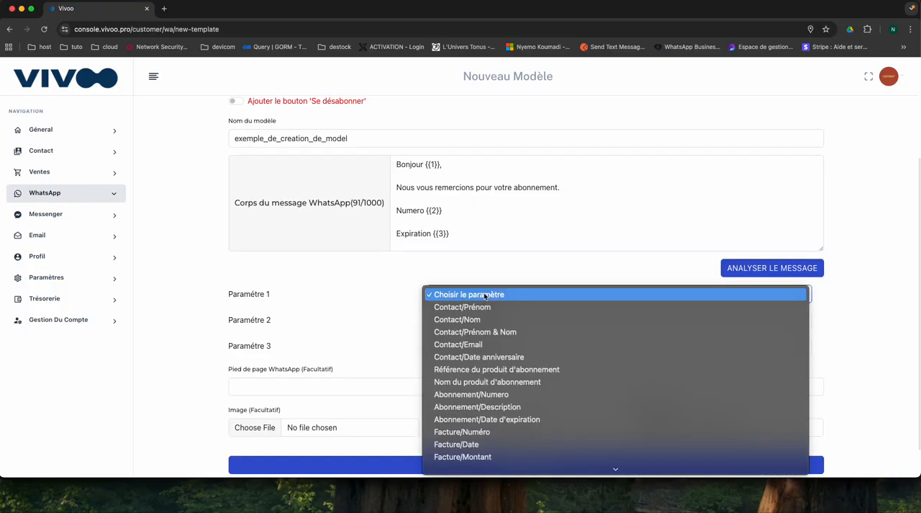
left_click(472, 307)
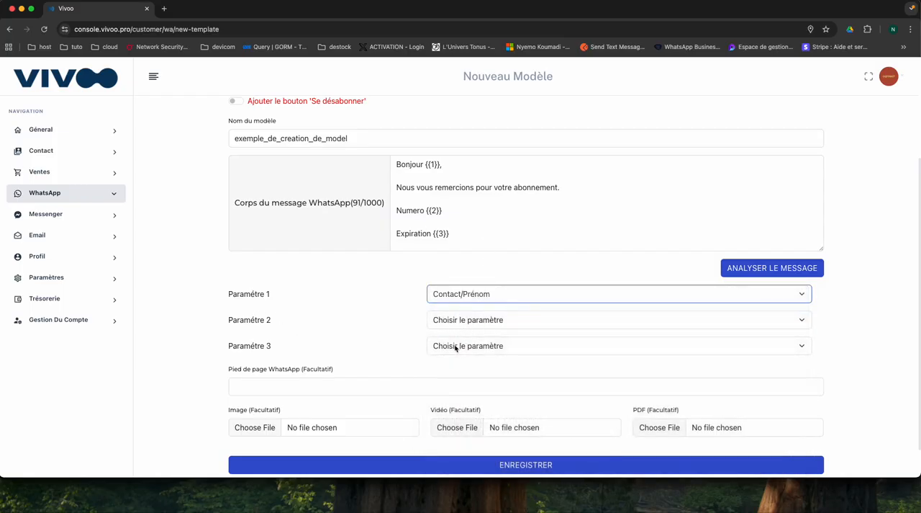
left_click(475, 321)
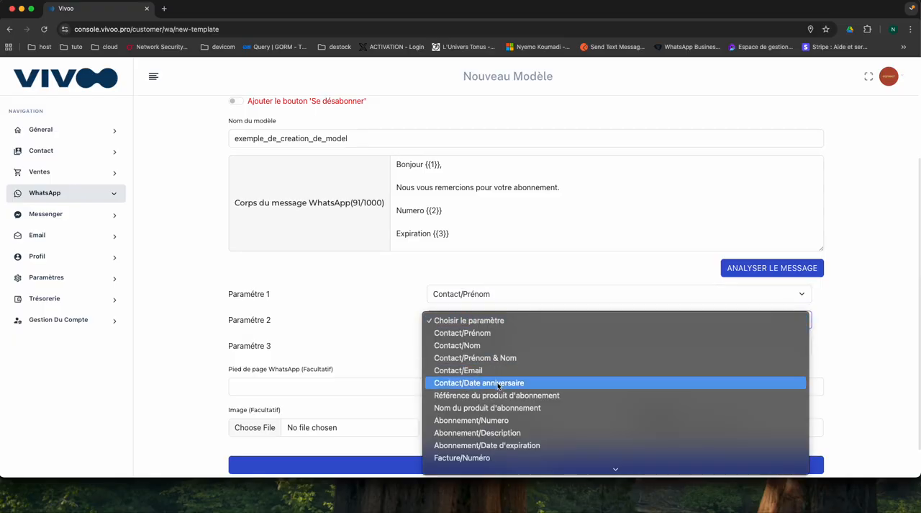
scroll(468, 396, "down", 1)
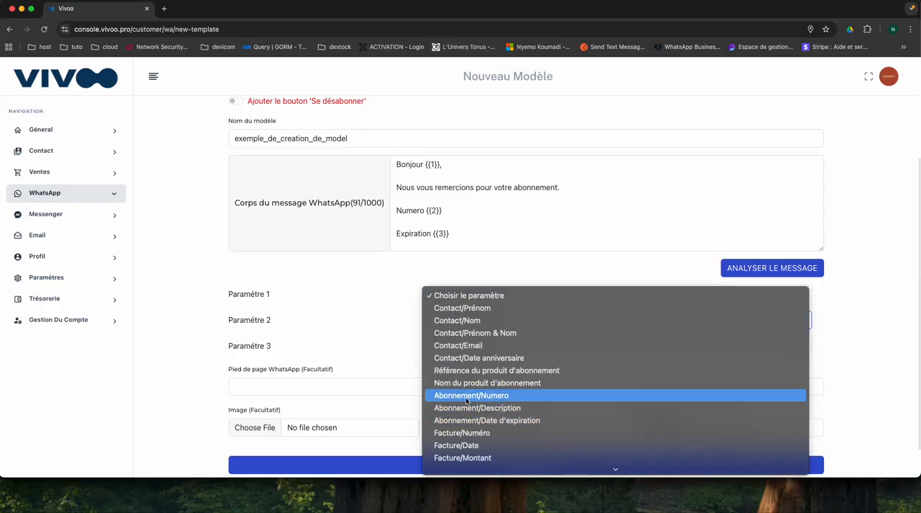
left_click(468, 395)
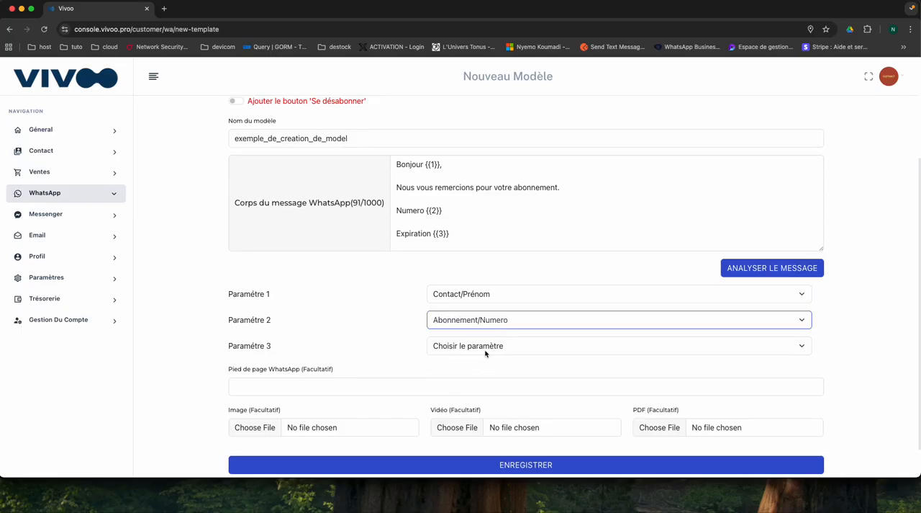
- Assign Abonnement/Date d'expiration to parameter 3
left_click(416, 234)
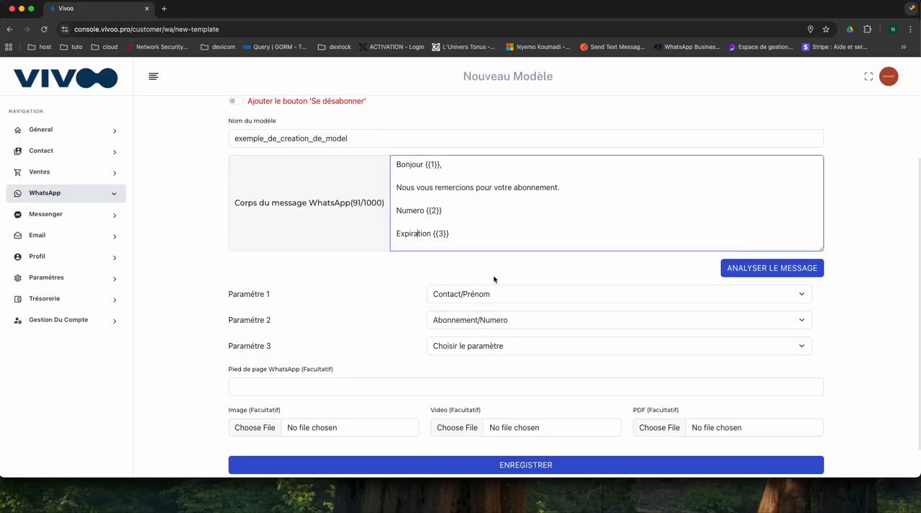
left_click(491, 347)
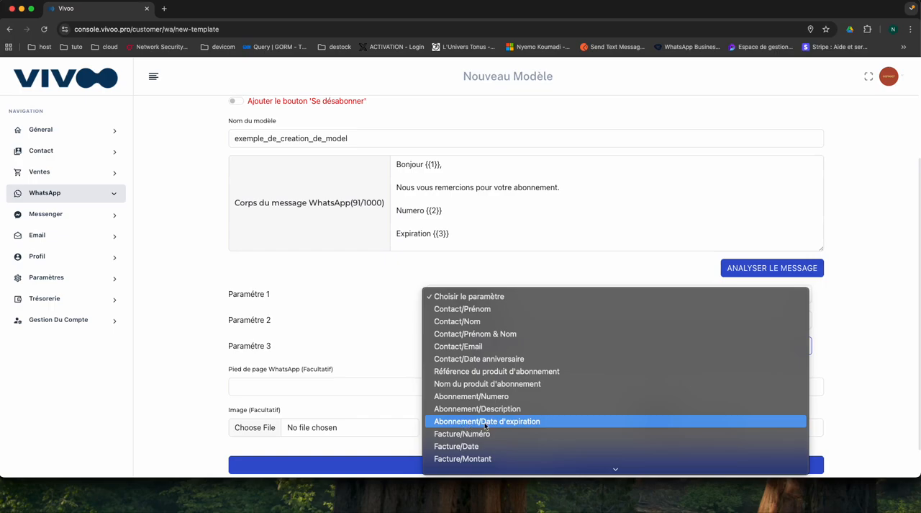
left_click(492, 424)
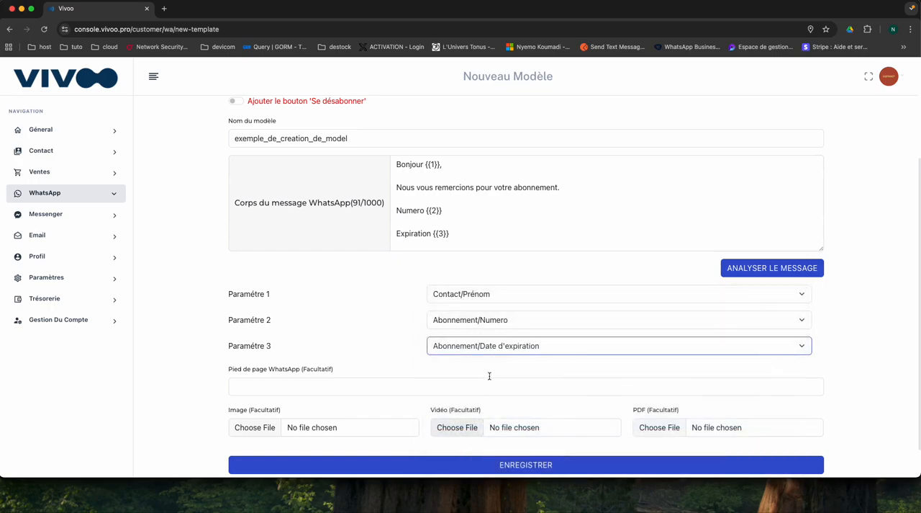
- Examine the complete list of fields that can be assigned to parameter 3, without choosing another one
left_click(505, 350)
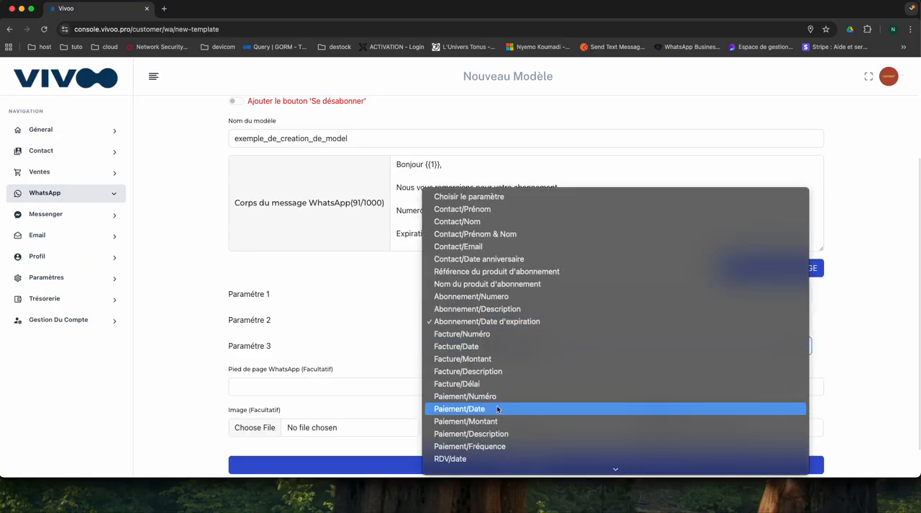
scroll(496, 409, "down", 2)
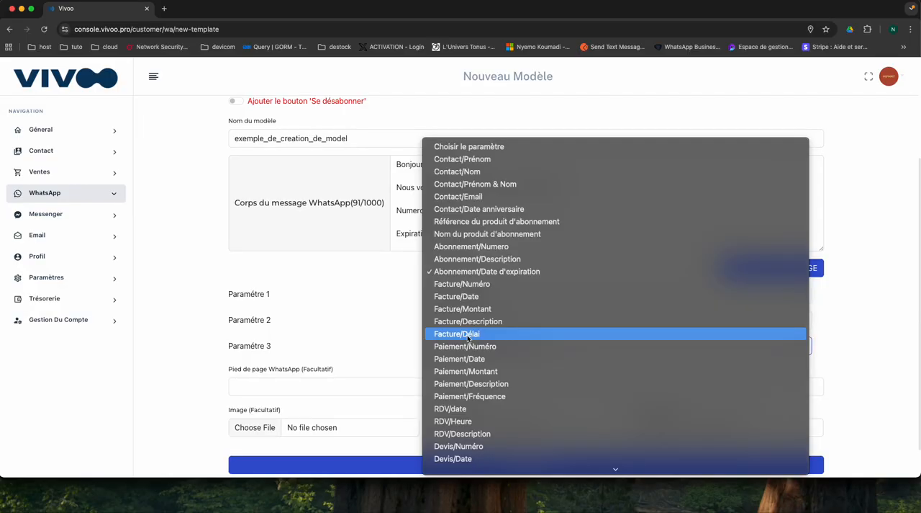
scroll(464, 356, "down", 2)
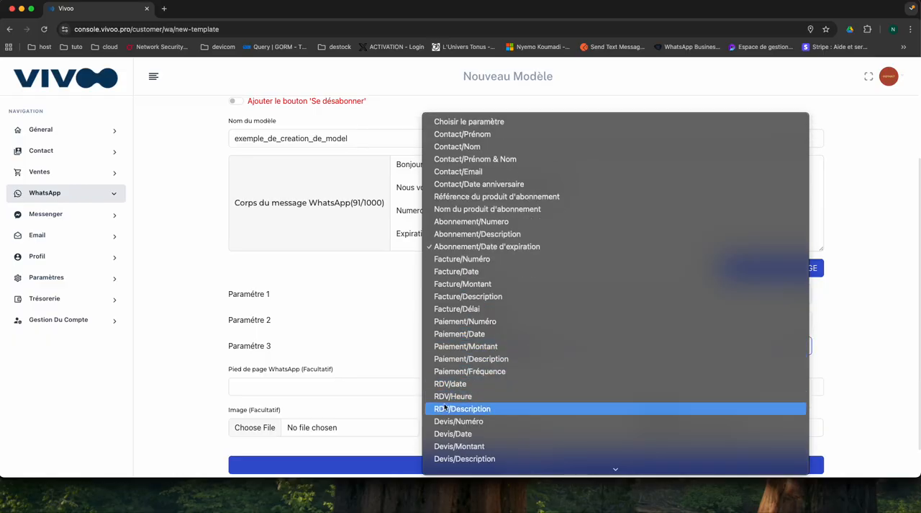
scroll(475, 416, "down", 2)
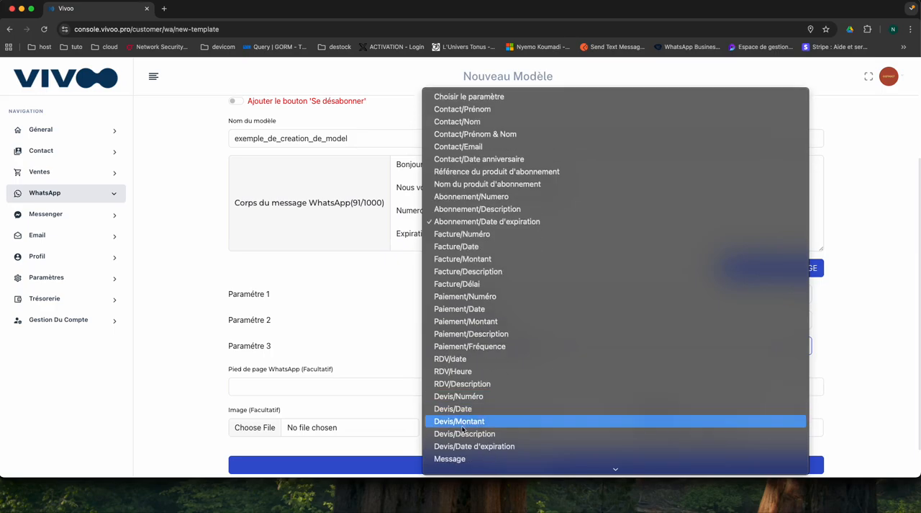
scroll(475, 436, "down", 2)
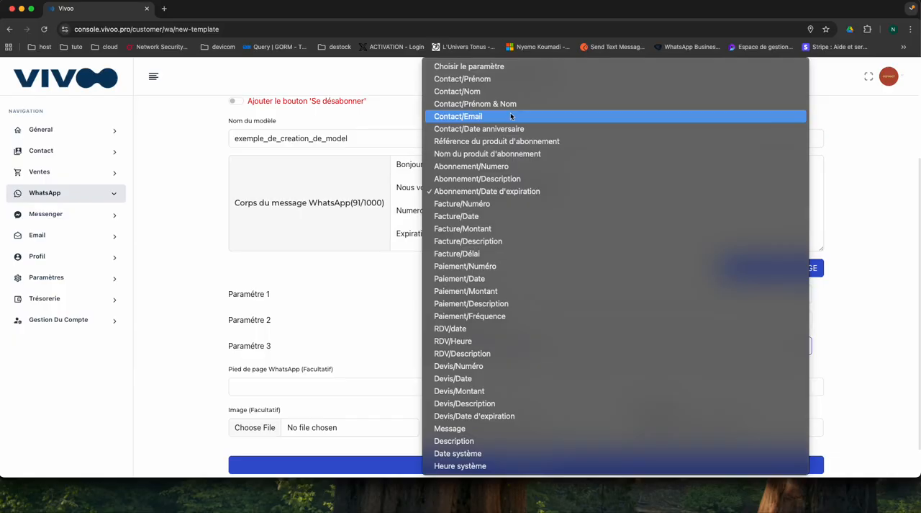
left_click(332, 297)
- Set the optional WhatsApp footer of the template to "L'équipe Vivoo"
scroll(326, 306, "down", 1)
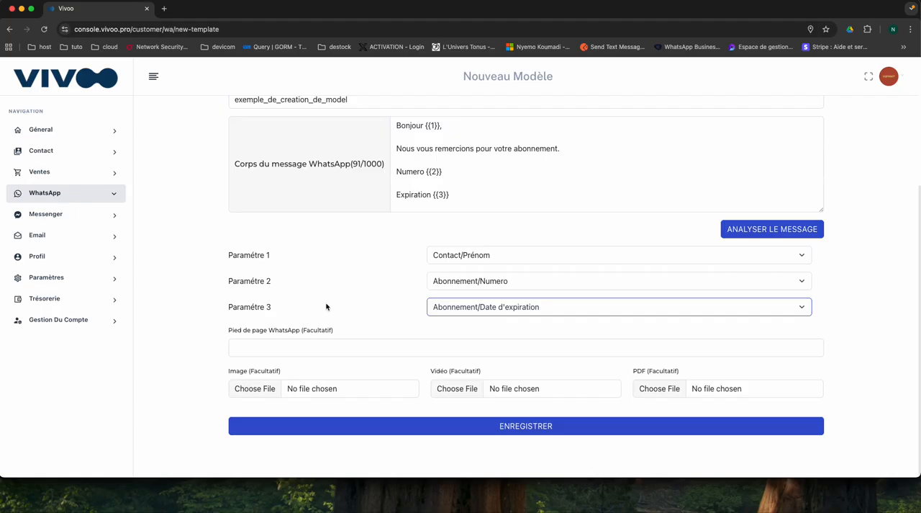
left_click(307, 353)
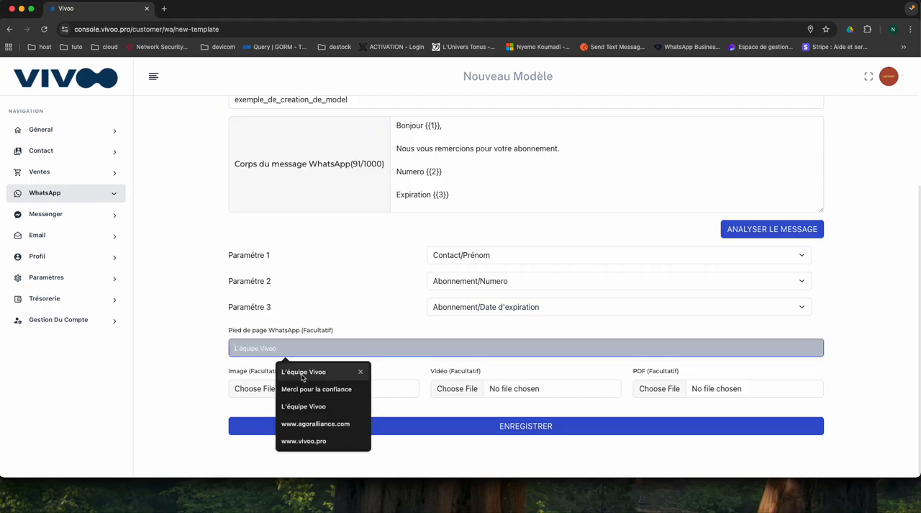
left_click(309, 371)
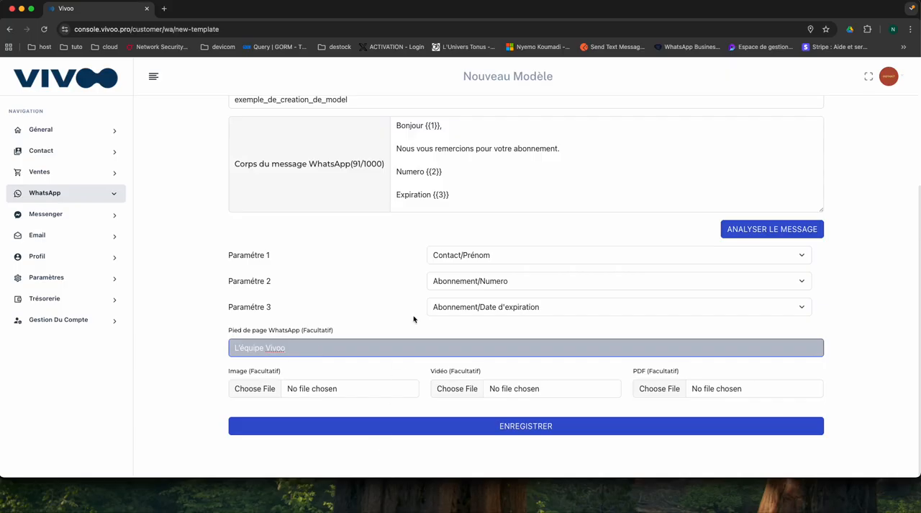
- Review the whole template form, from language and name to message body, parameters, footer and optional attachments
scroll(414, 310, "up", 1)
scroll(416, 308, "down", 1)
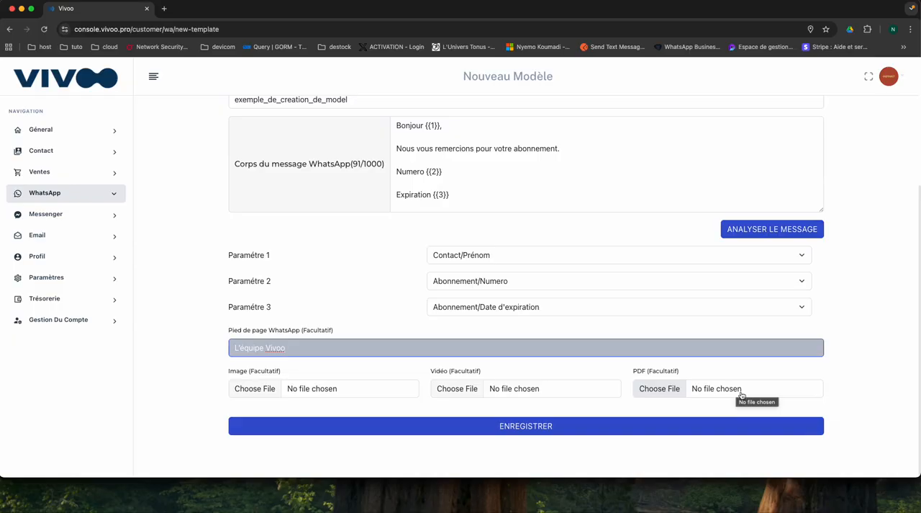
scroll(511, 287, "up", 3)
scroll(510, 302, "down", 3)
scroll(351, 253, "up", 3)
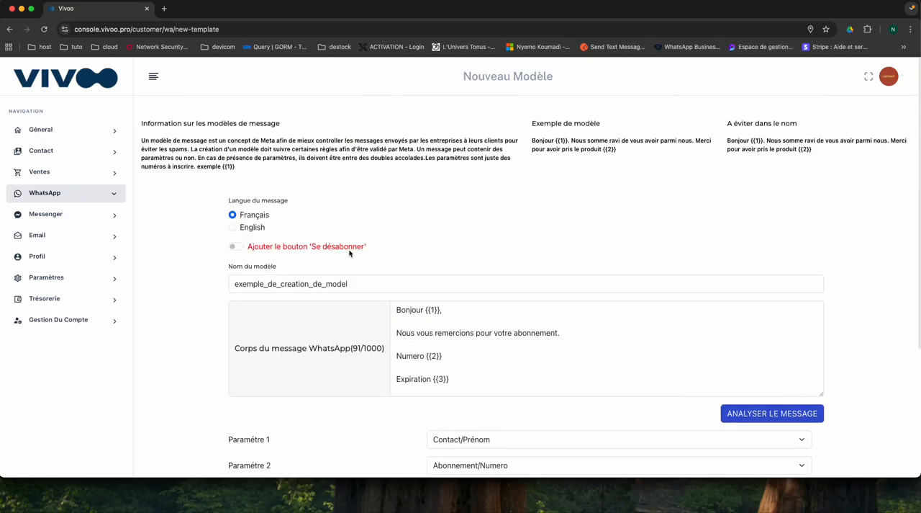
scroll(352, 255, "down", 5)
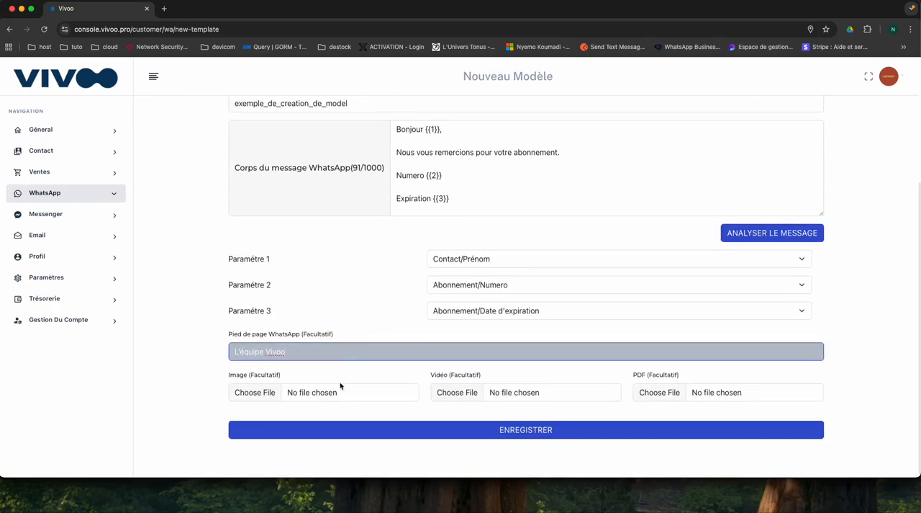
scroll(334, 365, "up", 3)
scroll(335, 364, "down", 3)
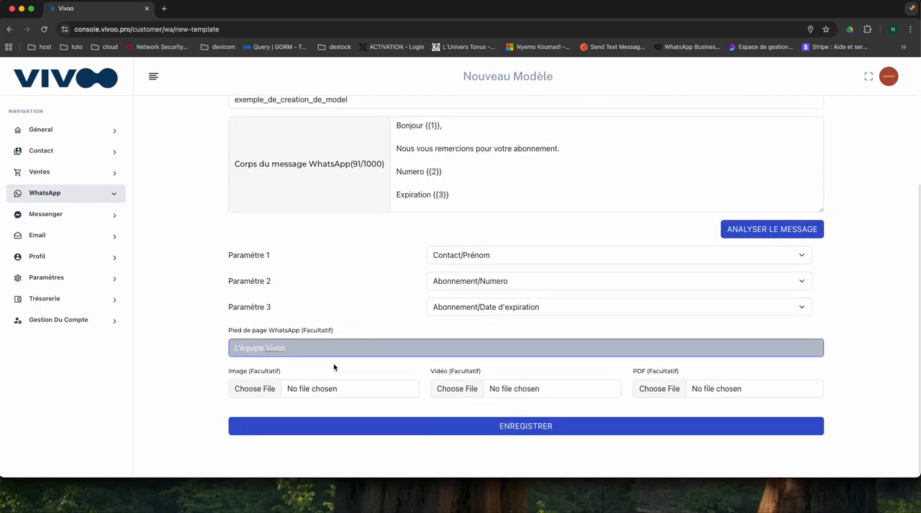
- Save the exemple_de_creation_de_model template and dismiss the notification
left_click(500, 433)
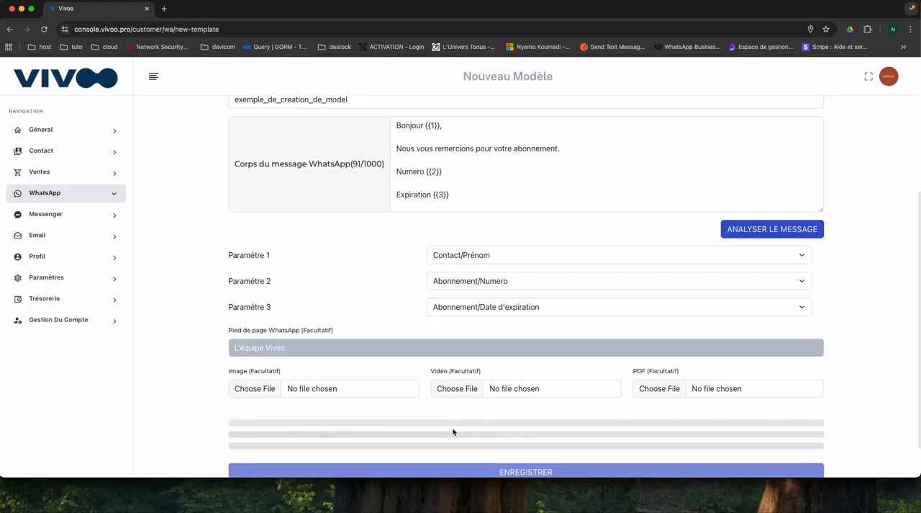
scroll(398, 425, "up", 5)
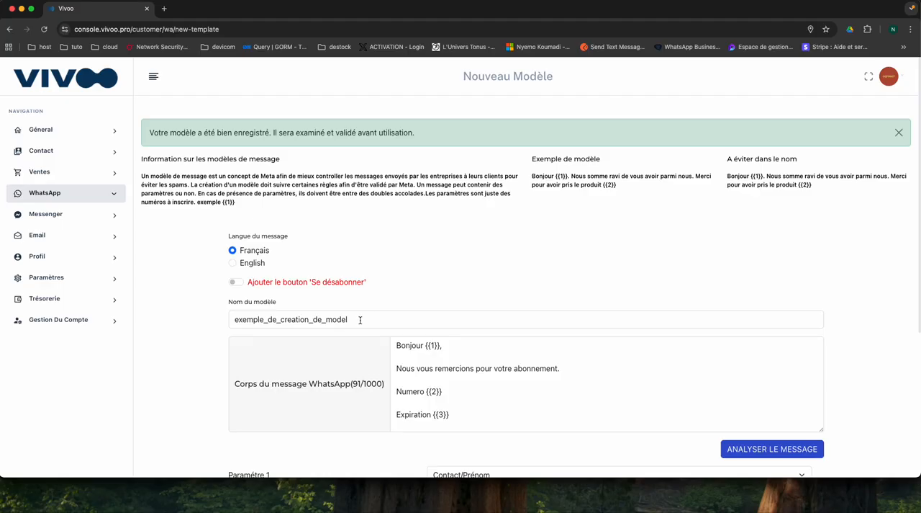
left_click(899, 134)
- Open the list of WhatsApp message templates
scroll(405, 298, "down", 3)
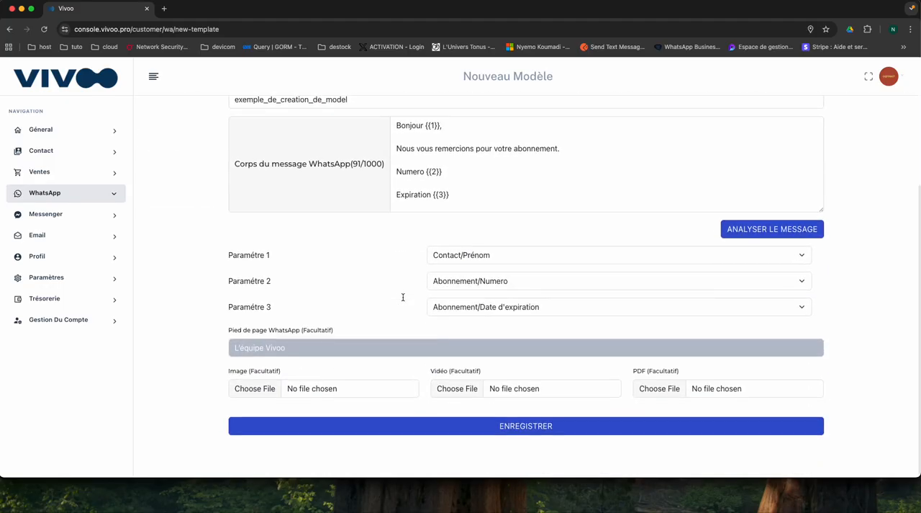
scroll(403, 297, "up", 3)
scroll(403, 299, "down", 3)
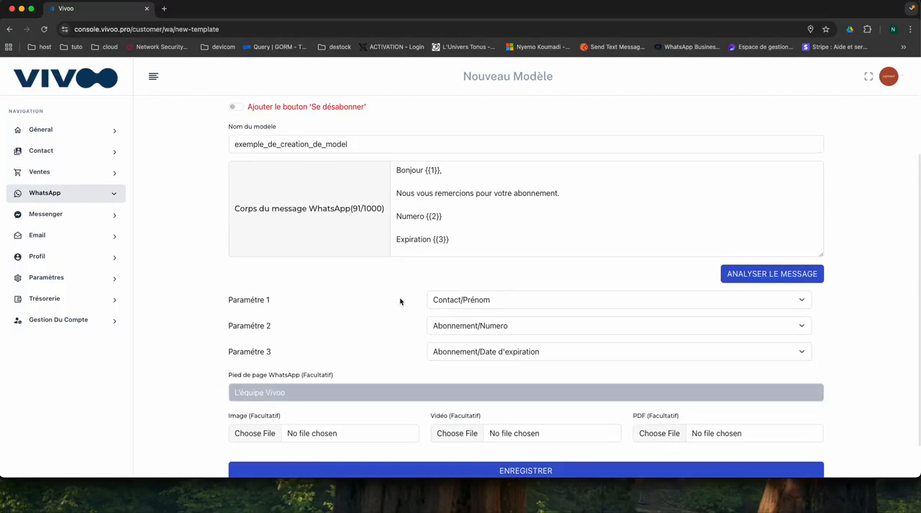
left_click(58, 193)
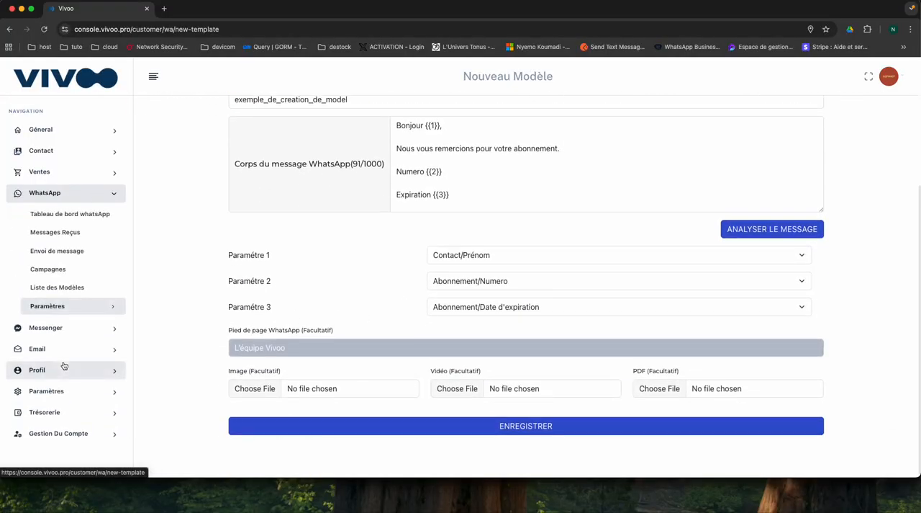
left_click(57, 288)
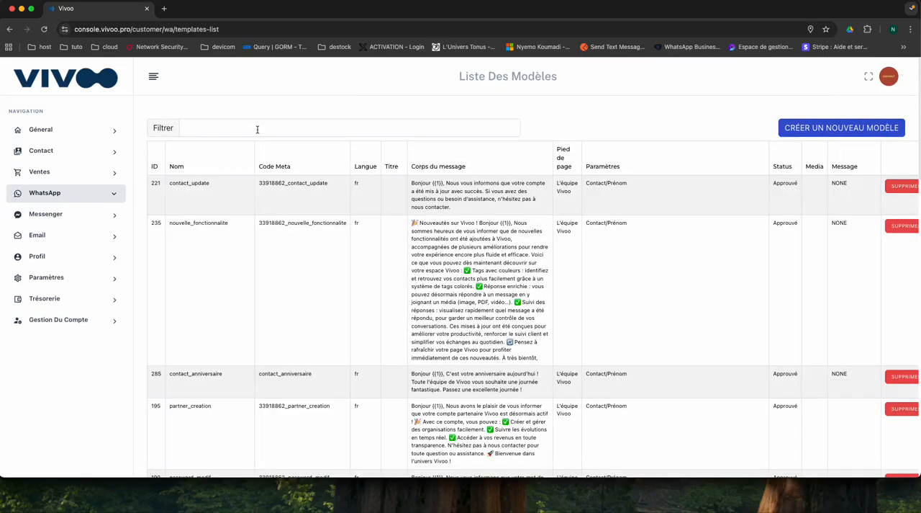
- Filter the template list by "ex" to find the newly saved template
scroll(362, 228, "down", 10)
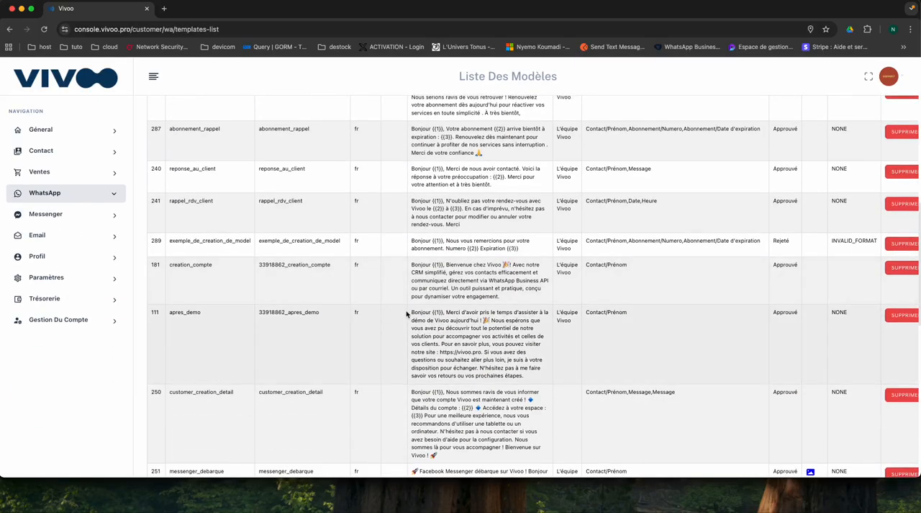
scroll(382, 313, "up", 10)
scroll(407, 313, "up", 1)
left_click(265, 123)
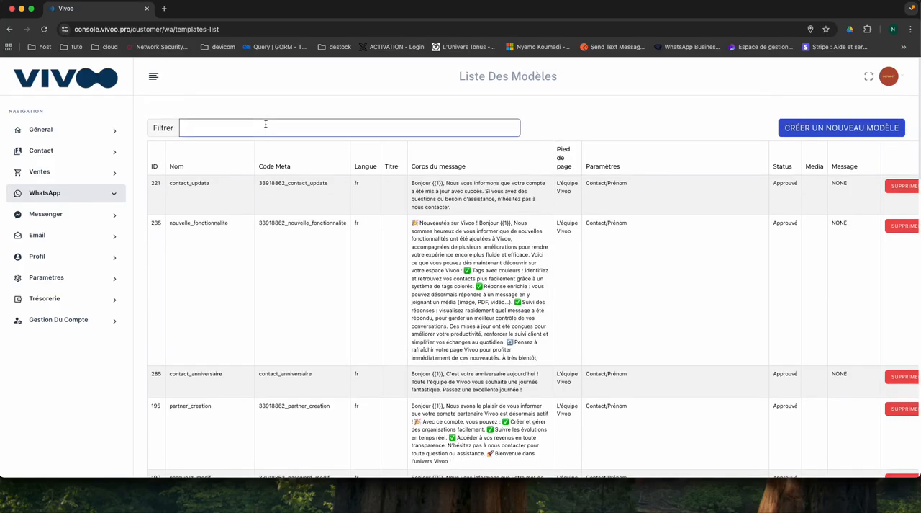
type("ex")
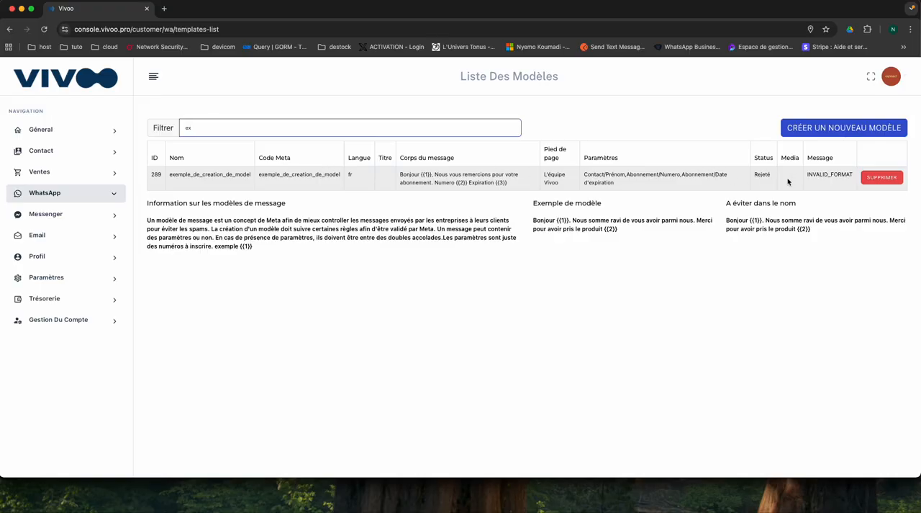
- Check the review message of the exemple_de_creation_de_model template and delete that template
left_click(825, 178)
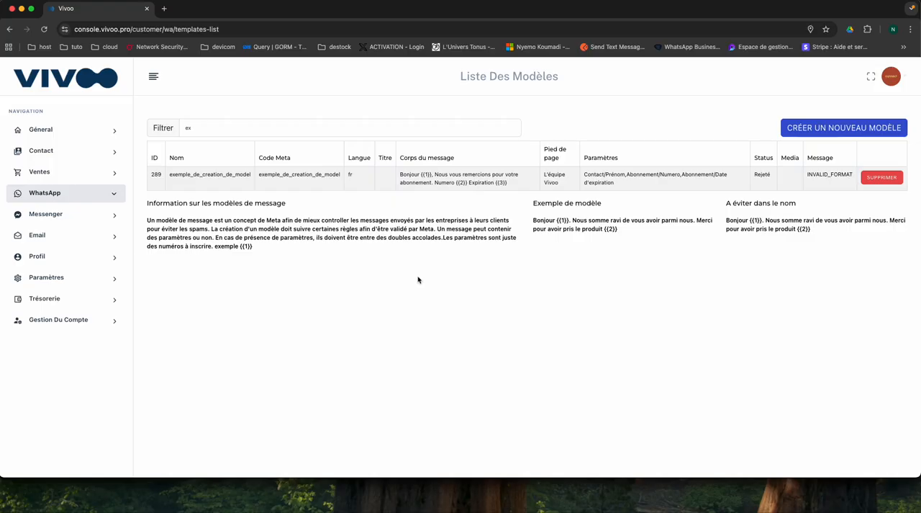
double_click(821, 175)
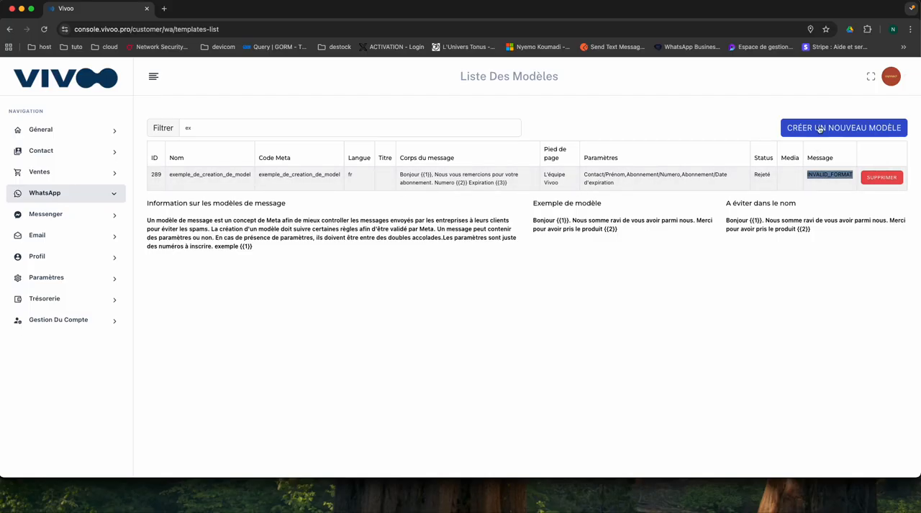
left_click(884, 179)
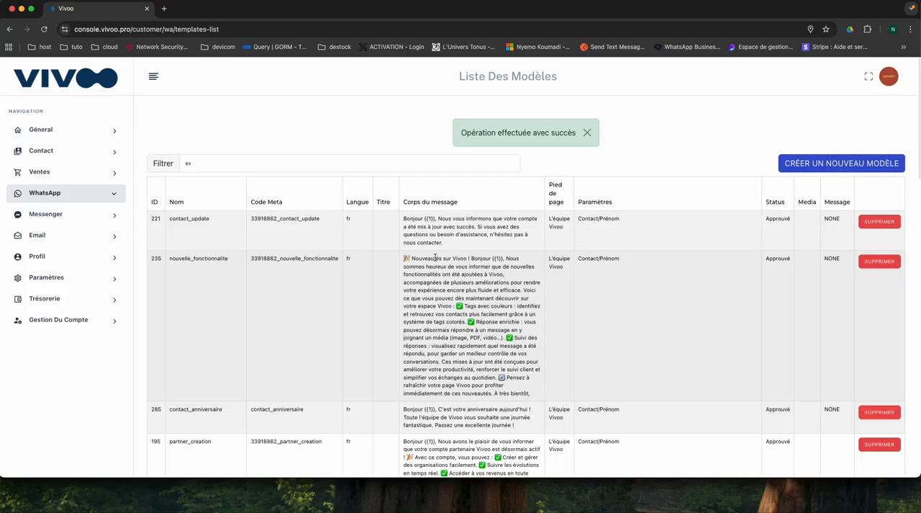
- Copy the message body of the abonnement_relance template and dismiss the notification above the list
scroll(403, 302, "down", 5)
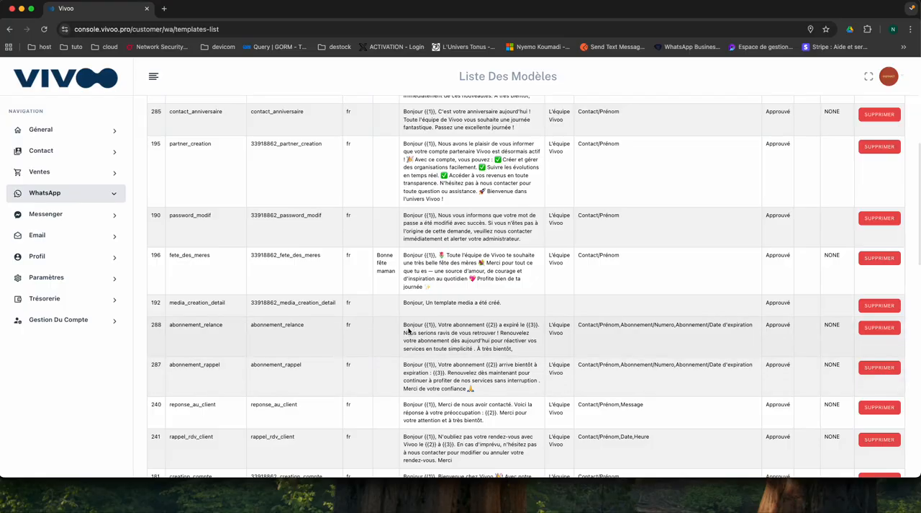
left_click_drag(404, 326, 524, 351)
key("super+c")
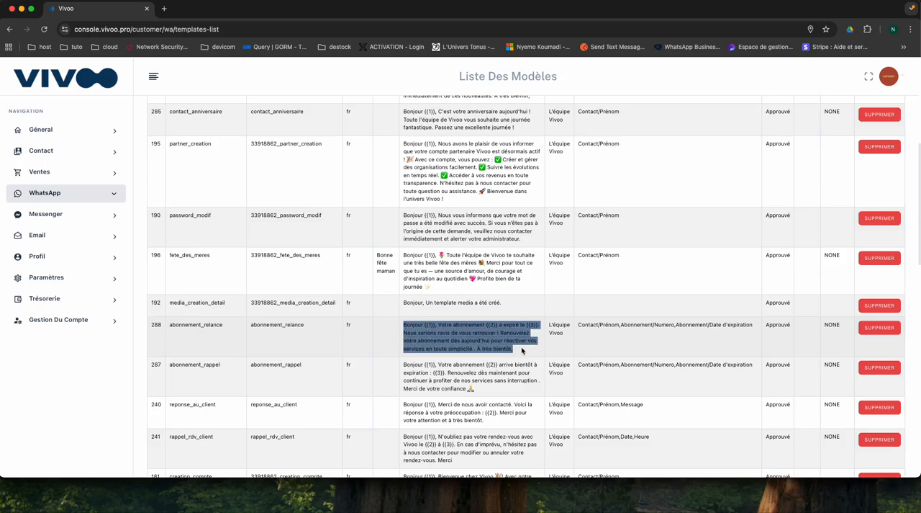
scroll(677, 302, "up", 5)
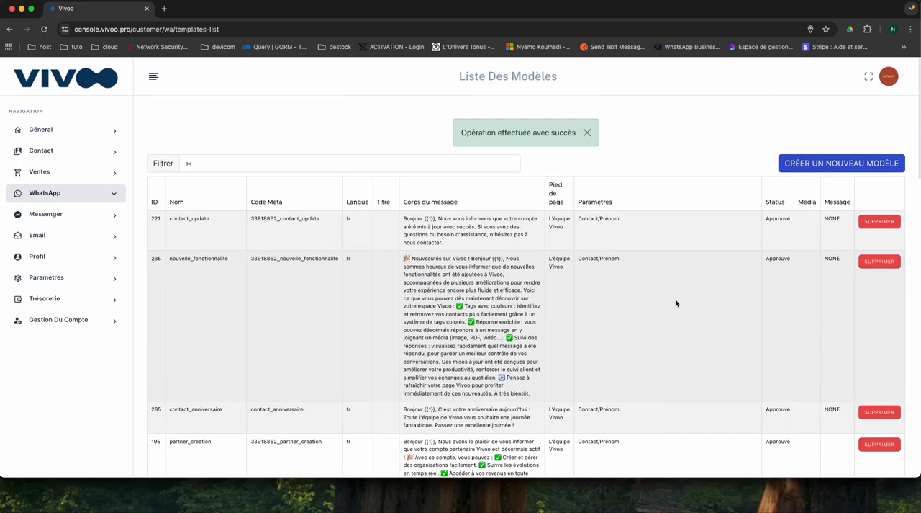
left_click(587, 132)
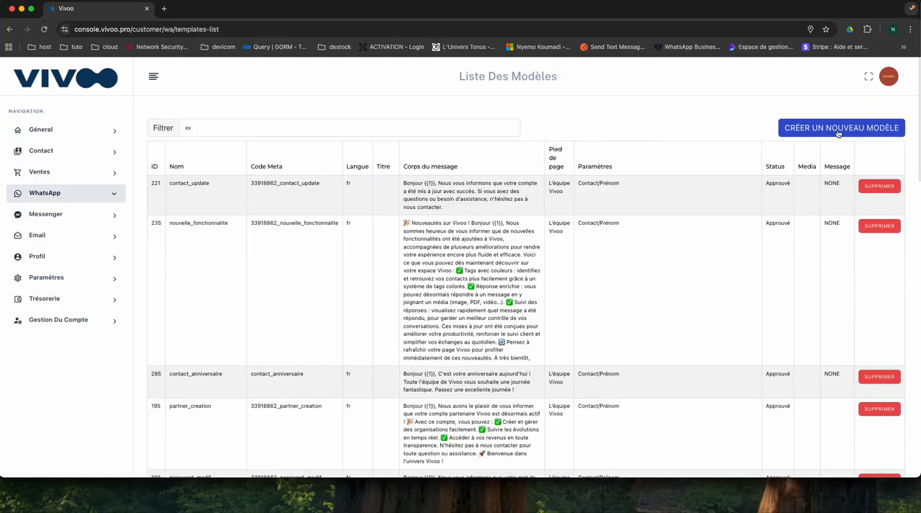
- Start a new template with Français as the message language and name it creation_modele
left_click(835, 130)
left_click(234, 215)
left_click(274, 285)
type("exemp")
key("BackSpace")
key("BackSpace")
key("BackSpace")
key("BackSpace")
key("BackSpace")
key("BackSpace")
type("c")
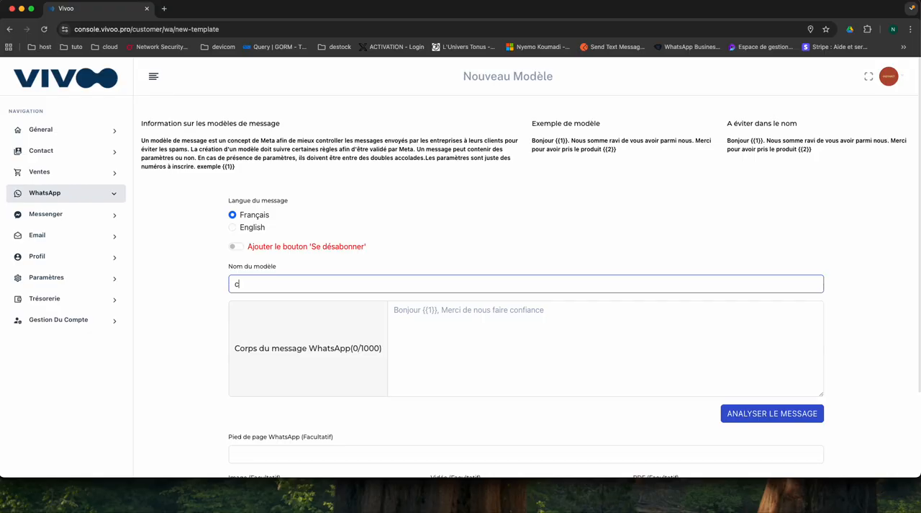
type("reation_modele")
- Paste the copied abonnement_relance text into the message body and insert a blank line after "Bonjour {{1}},"
left_click(440, 338)
key("super+v")
left_click(450, 310)
key("Return")
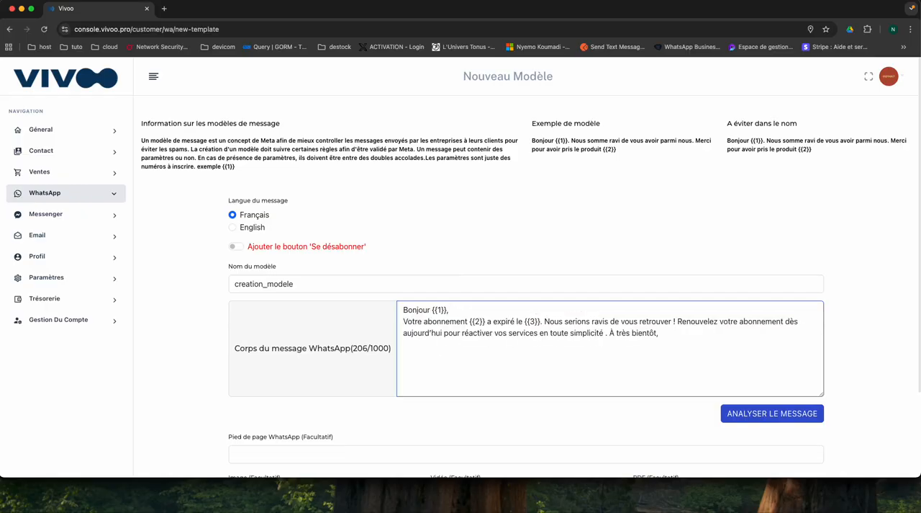
key("Return")
- Break the message body so that "Nous serions ravis de vous retrouver" and "À très bientôt," each start on a new line
left_click(545, 333)
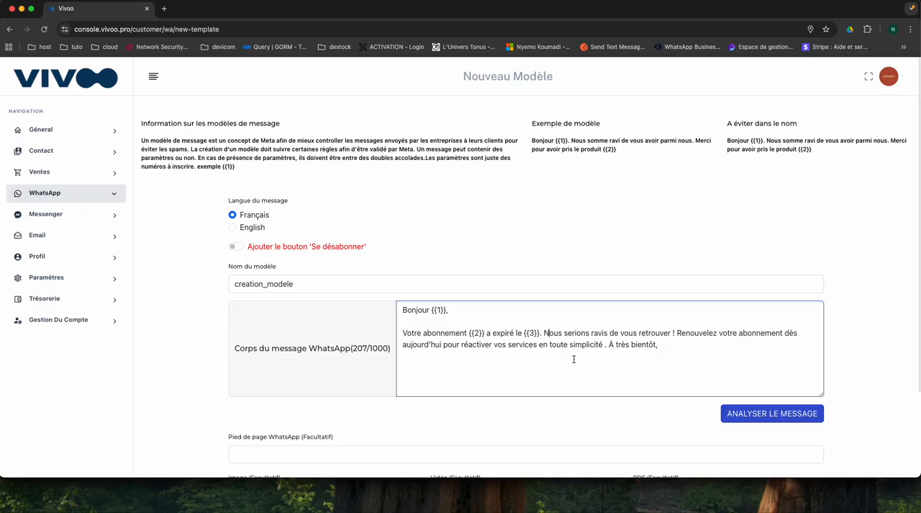
key("Left")
key("Return")
left_click(460, 357)
key("Return")
scroll(431, 403, "down", 3)
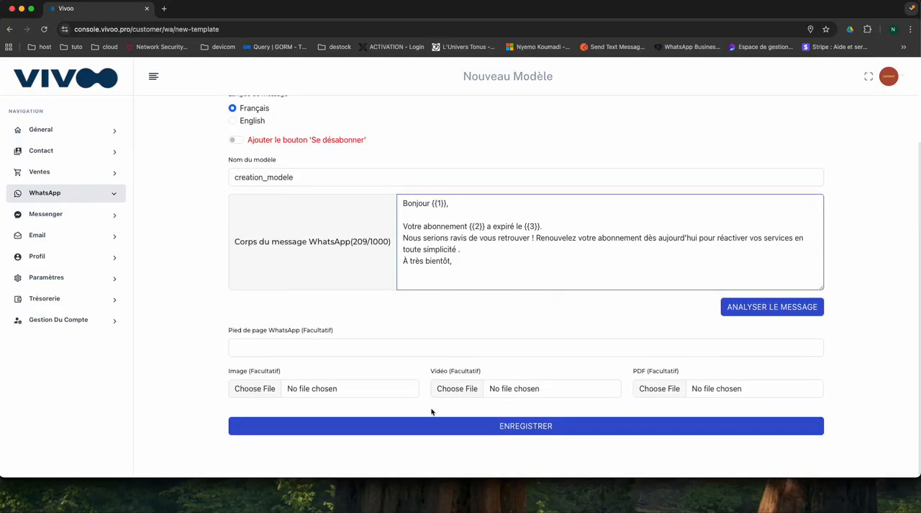
- Set the WhatsApp footer to "L'équipe Vivoo" and analyse the message body for its parameters
left_click(393, 350)
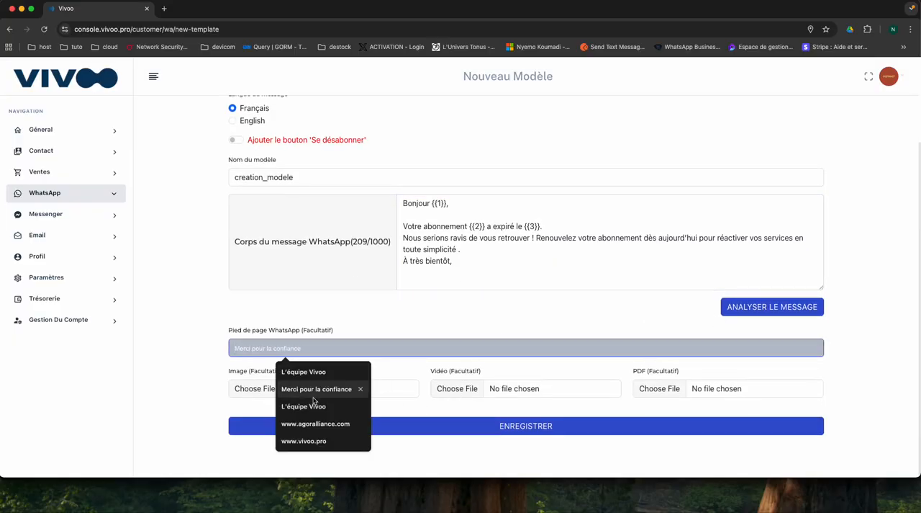
left_click(321, 372)
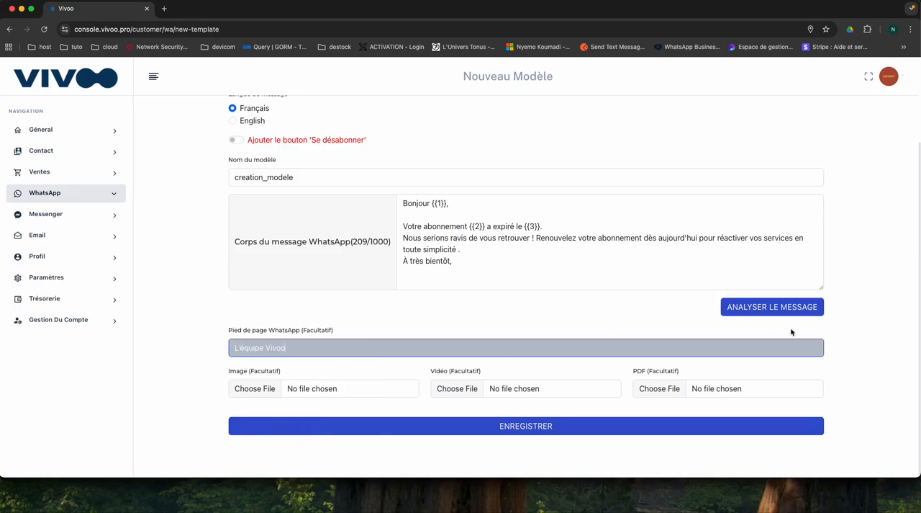
left_click(790, 307)
- Map parameter 1 to Contact/Prénom and parameter 2 to Abonnement/Numero
left_click(488, 333)
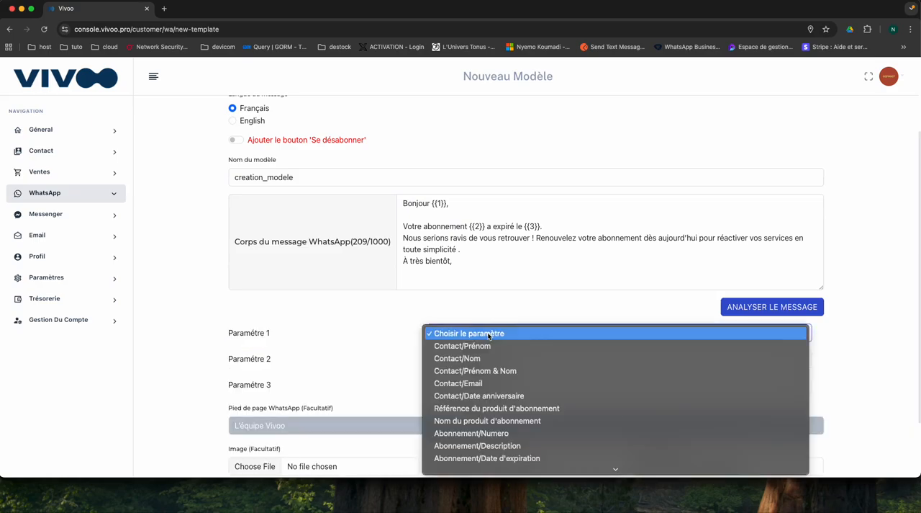
left_click(476, 347)
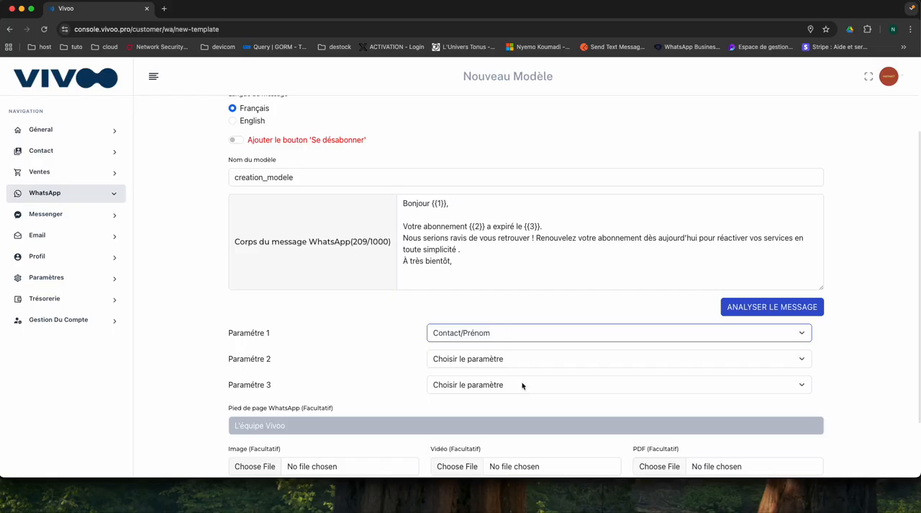
left_click(504, 361)
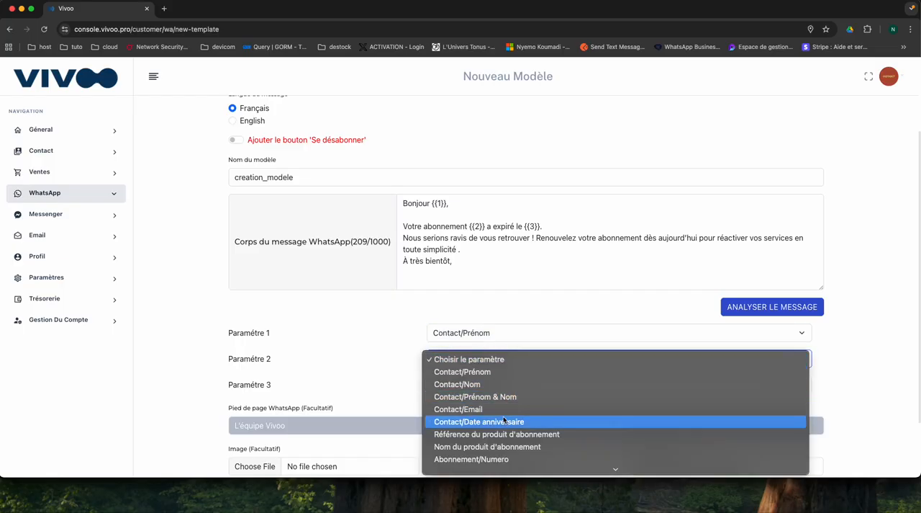
scroll(488, 436, "down", 2)
left_click(488, 437)
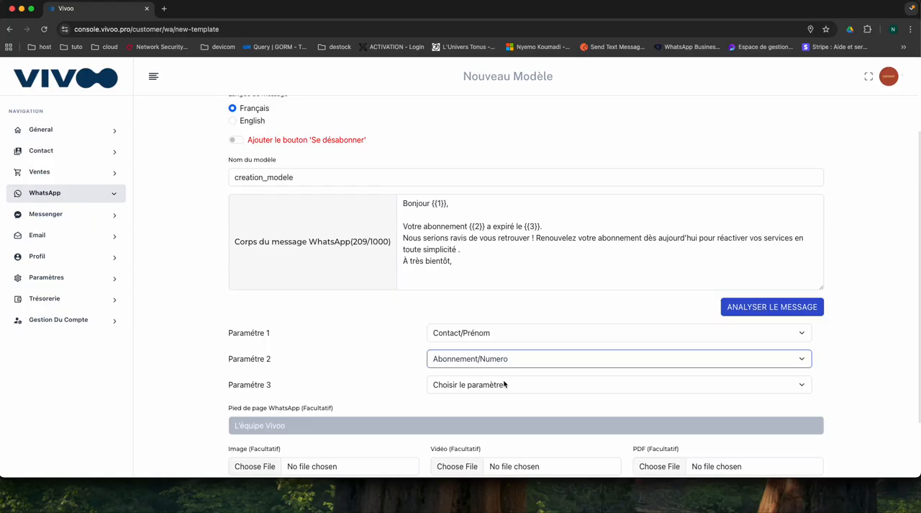
- Map parameter 3 of the message to Abonnement/Date d'expiration
scroll(505, 383, "down", 1)
left_click(498, 366)
scroll(489, 403, "down", 2)
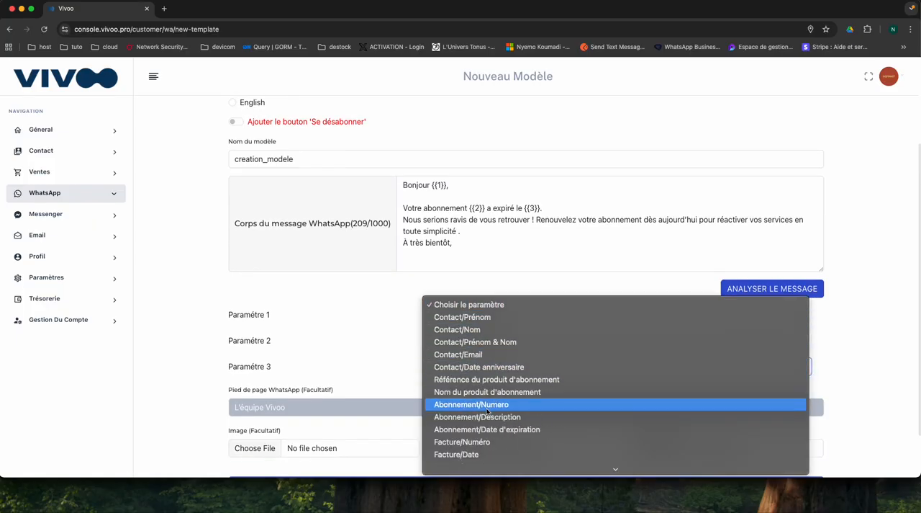
left_click(493, 431)
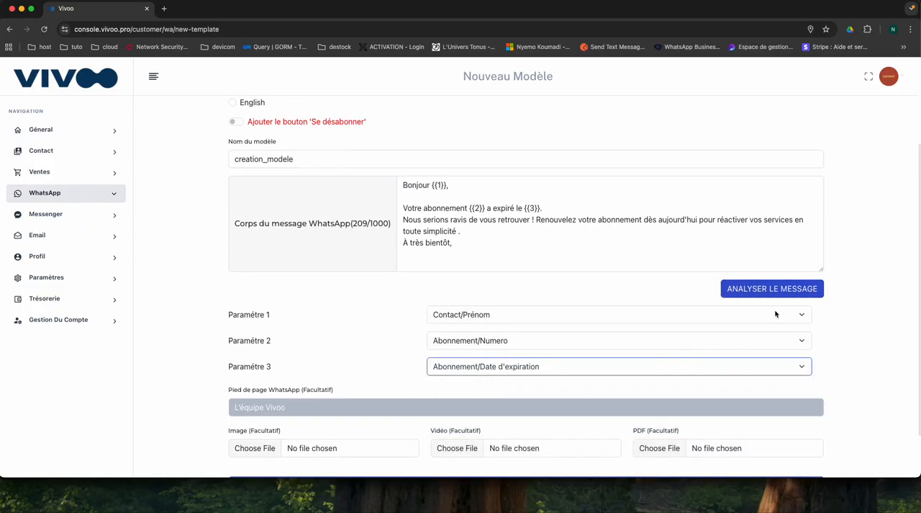
- Save the creation_modele template and dismiss the notification above the form
scroll(525, 411, "down", 3)
left_click(525, 431)
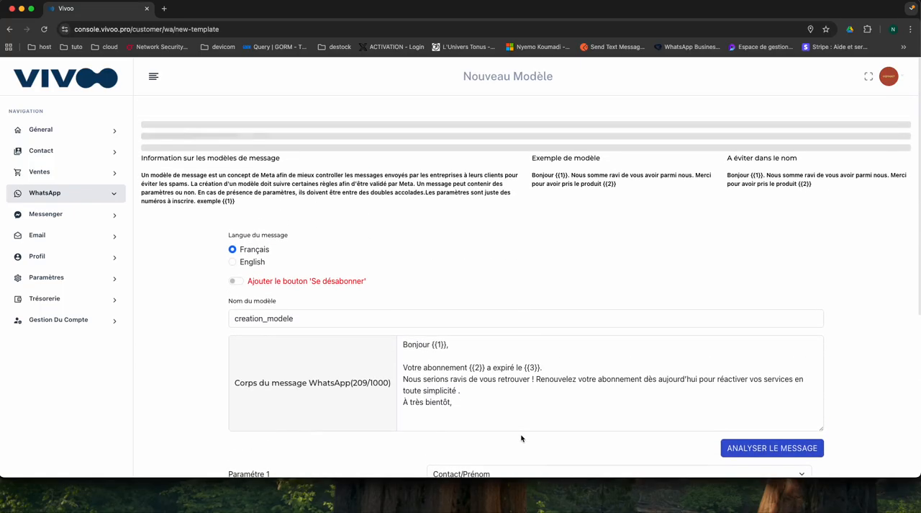
scroll(514, 311, "down", 4)
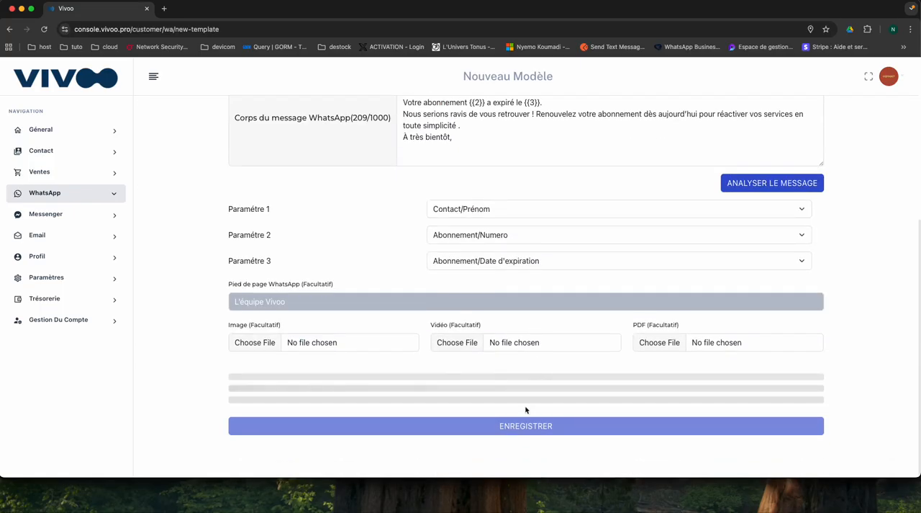
scroll(373, 221, "up", 3)
scroll(374, 220, "up", 2)
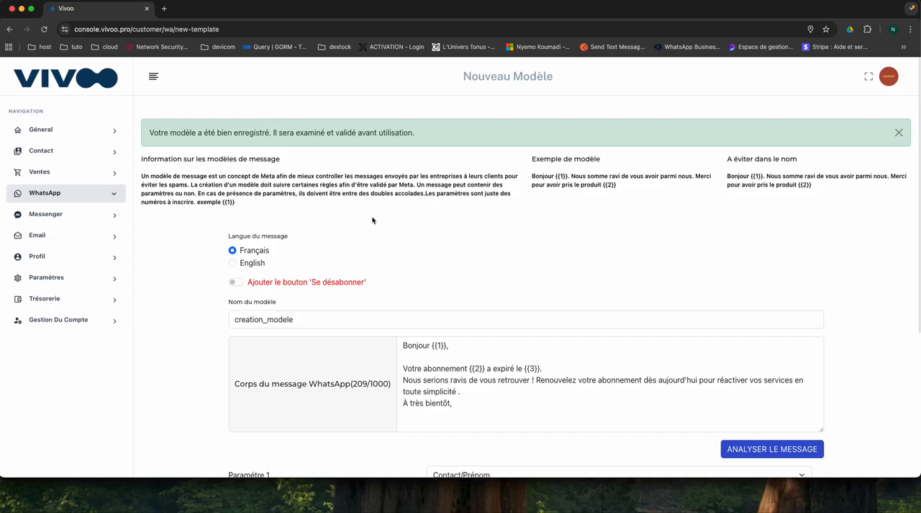
left_click(899, 132)
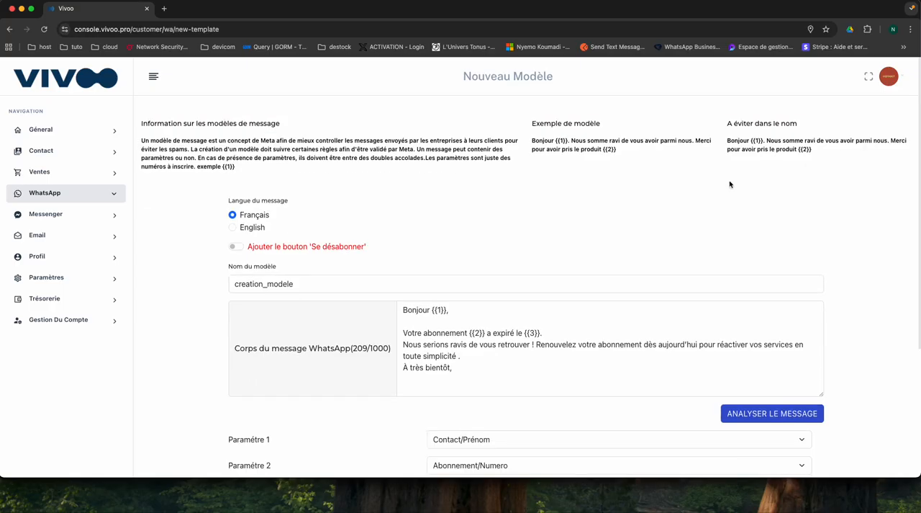
- Open the list of WhatsApp templates and filter it by "creation" to check the status of creation_modele
left_click(43, 195)
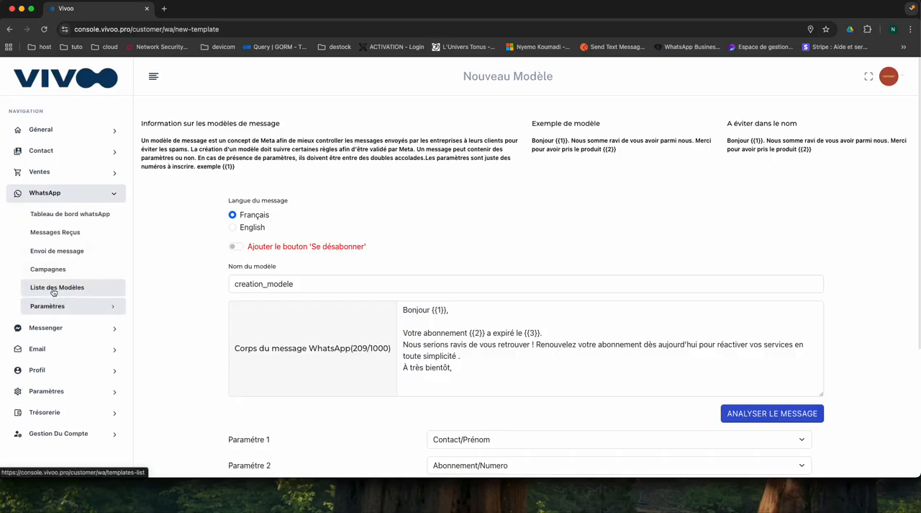
left_click(54, 288)
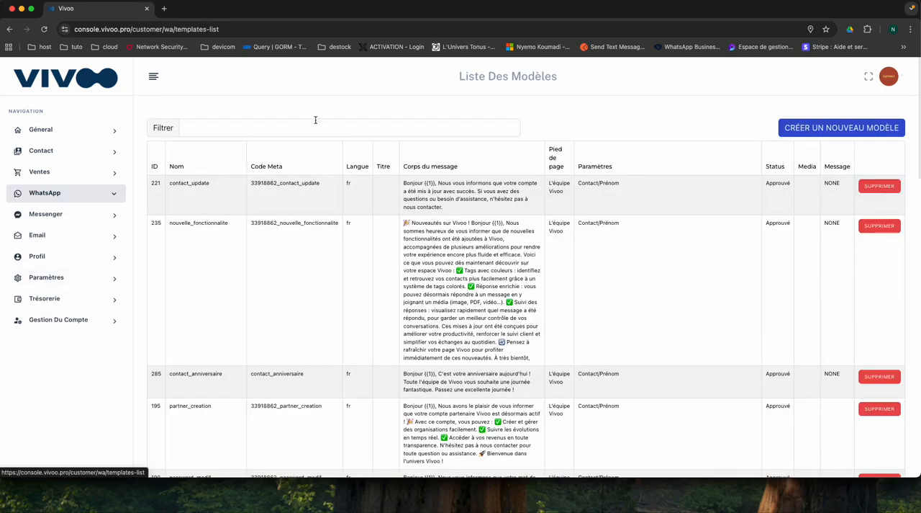
left_click(285, 128)
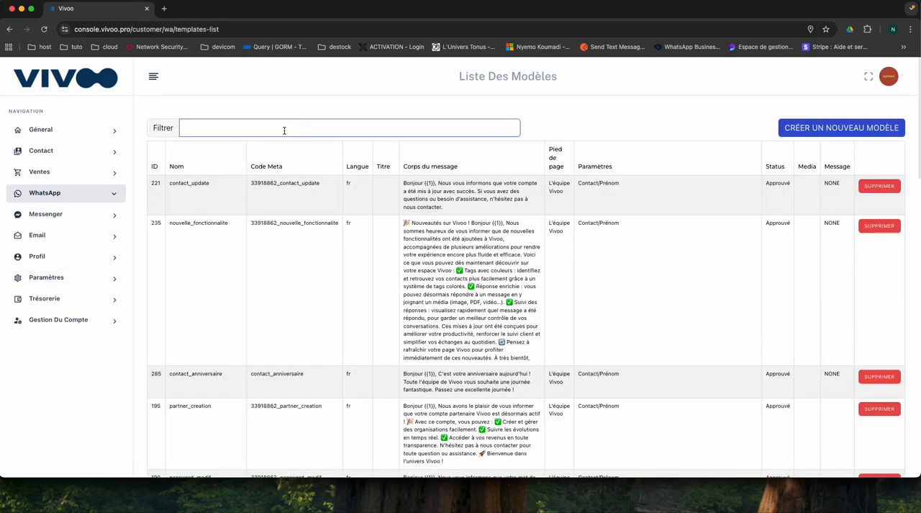
type("creation")
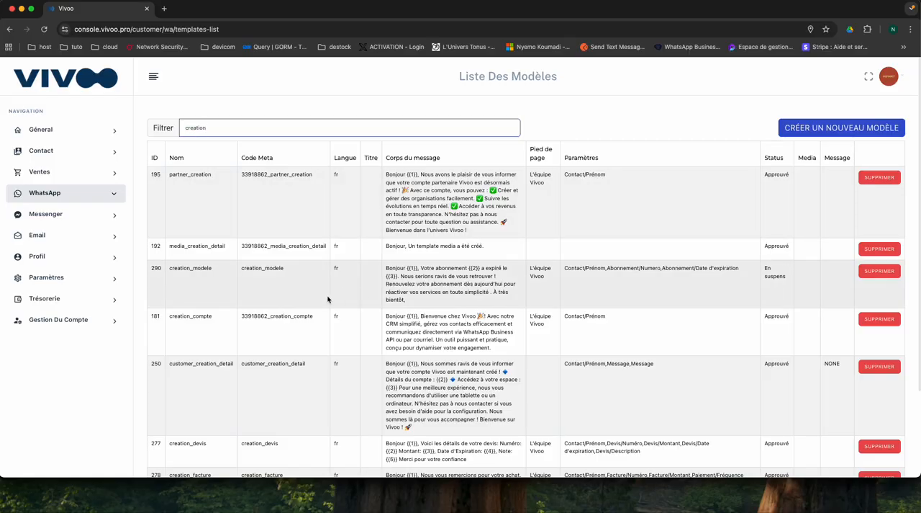
scroll(335, 281, "down", 2)
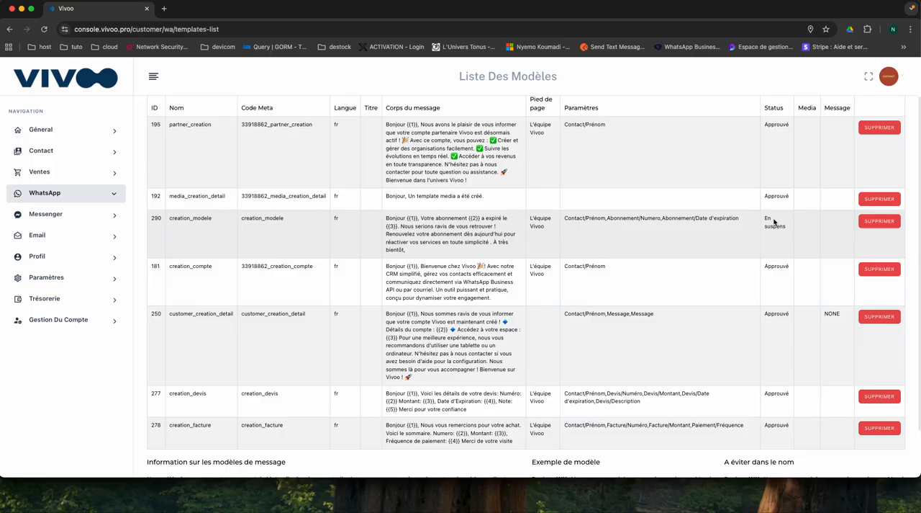
scroll(753, 238, "up", 2)
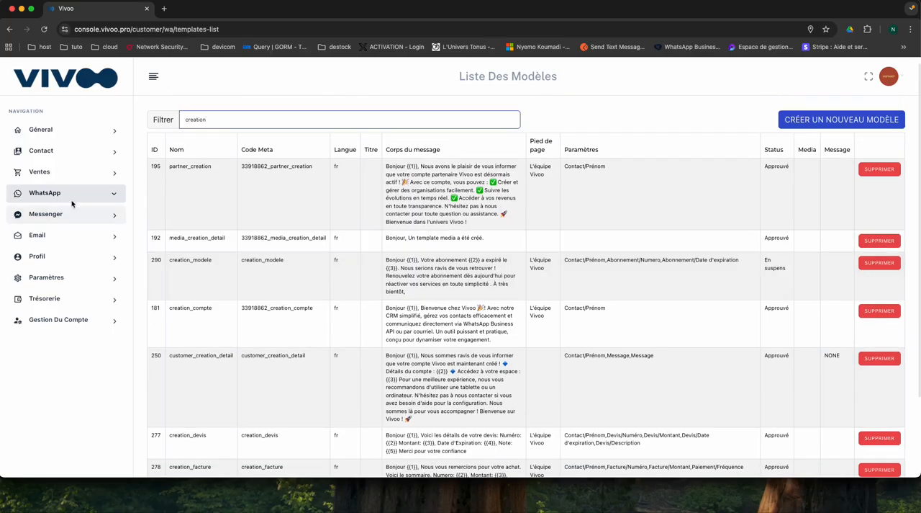
- Open the Modeles Paramétrés page and review which template is assigned to each contact, appointment, subscription, invoice, quote and payment event
left_click(65, 200)
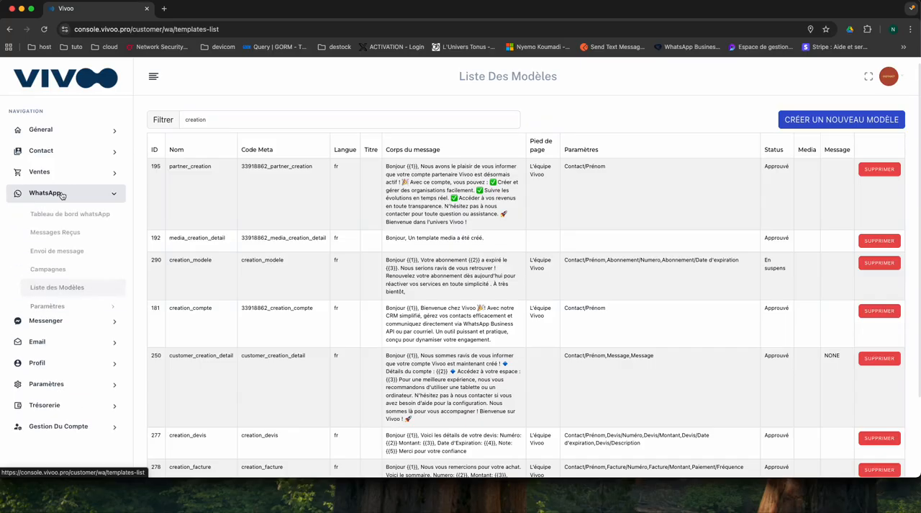
left_click(52, 305)
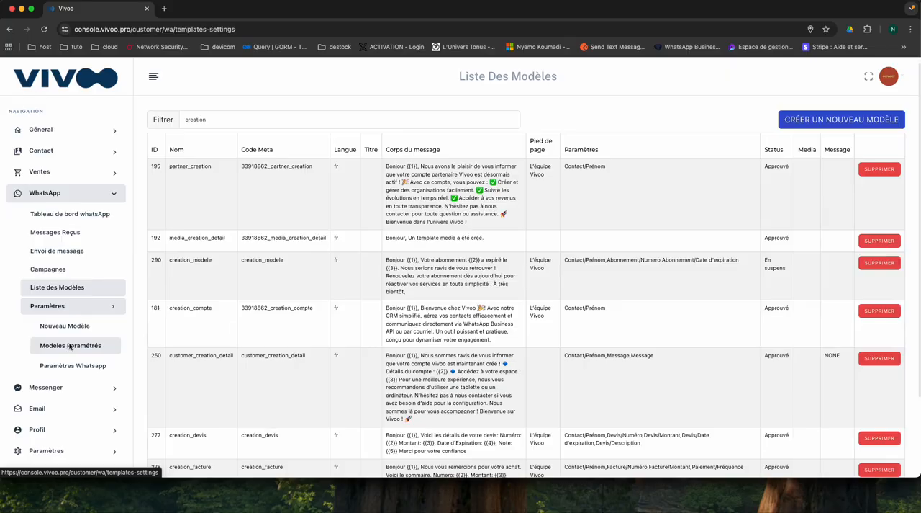
left_click(71, 345)
scroll(423, 245, "down", 3)
scroll(430, 325, "down", 9)
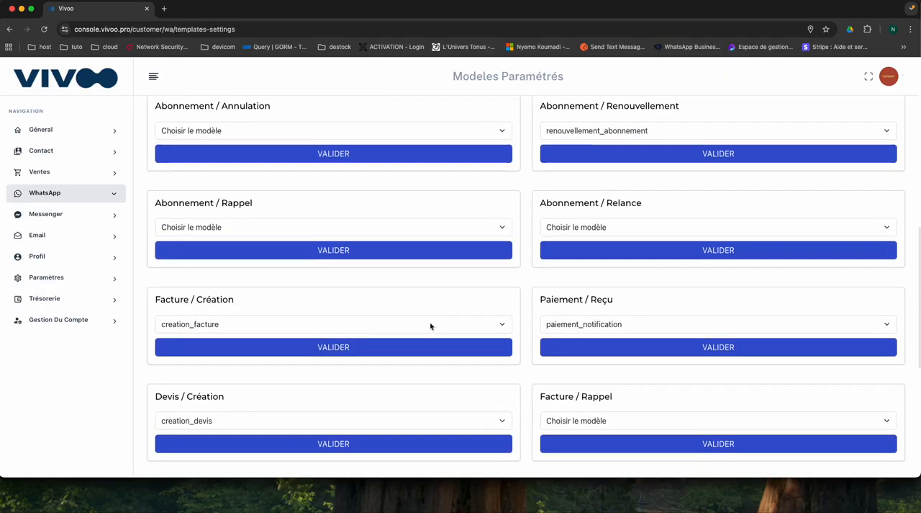
scroll(430, 327, "up", 5)
scroll(431, 326, "up", 8)
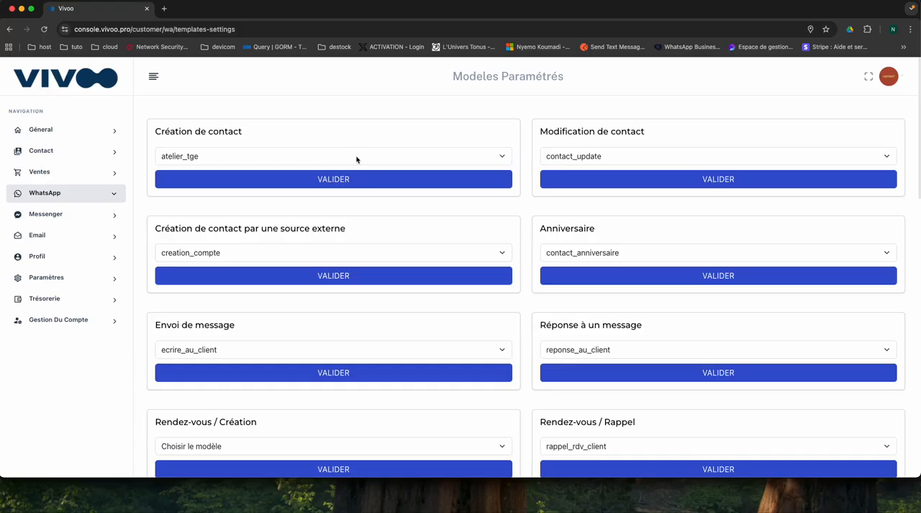
scroll(397, 233, "down", 1)
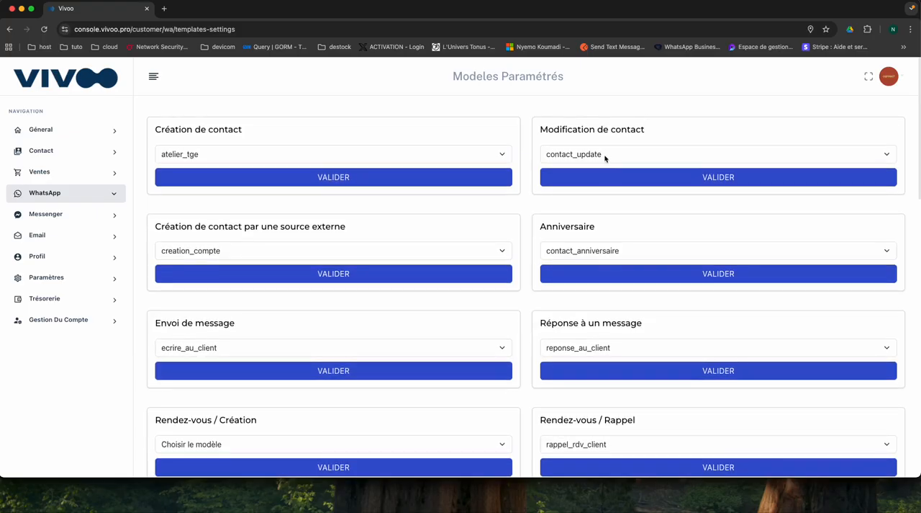
scroll(498, 372, "down", 3)
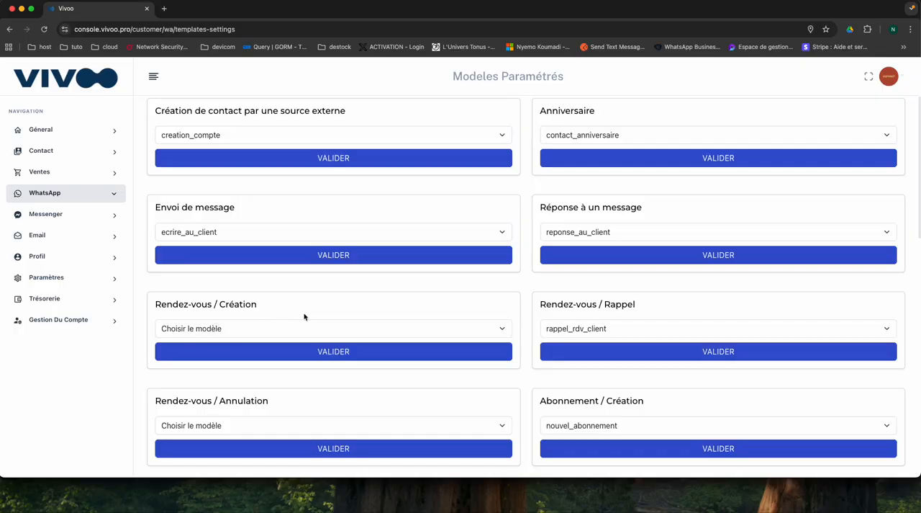
scroll(627, 315, "down", 3)
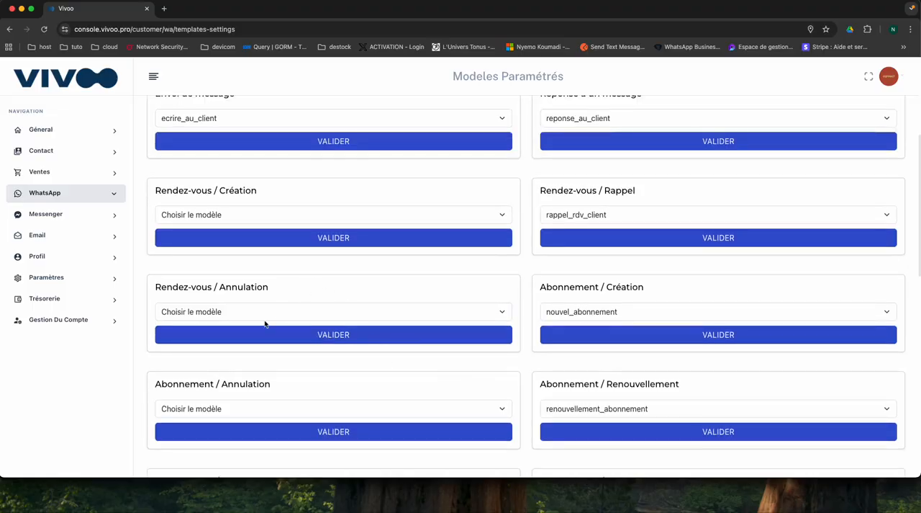
scroll(603, 311, "down", 5)
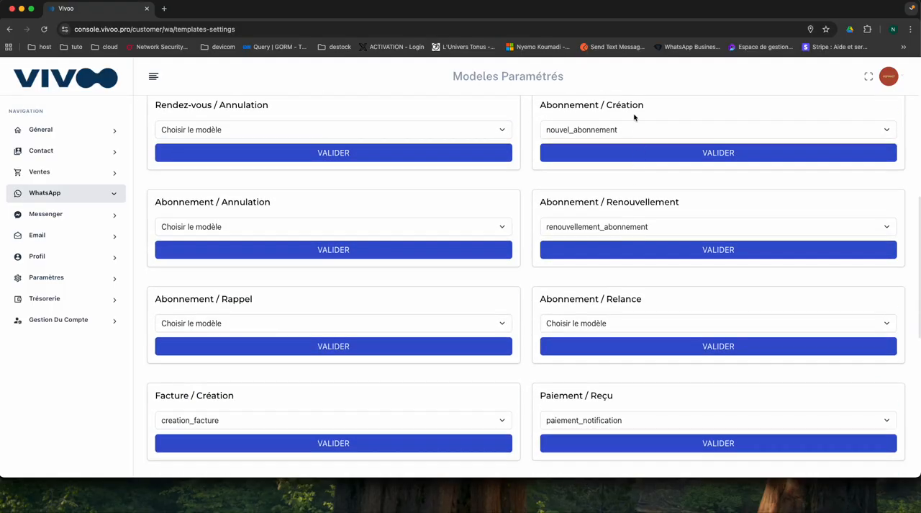
scroll(575, 194, "up", 1)
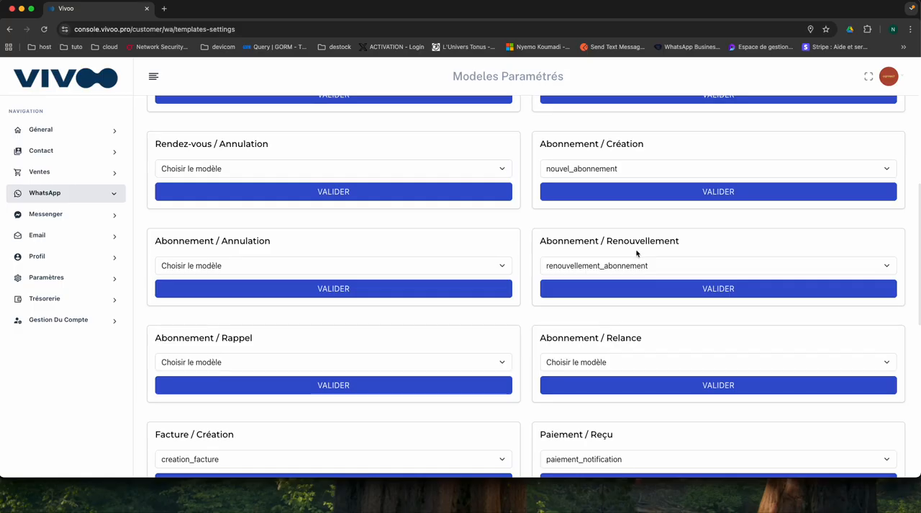
scroll(259, 364, "down", 3)
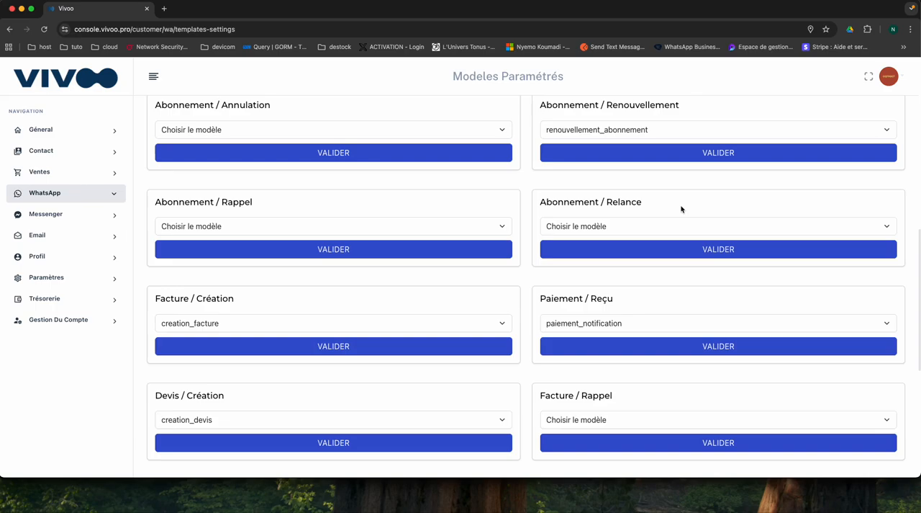
scroll(313, 315, "down", 5)
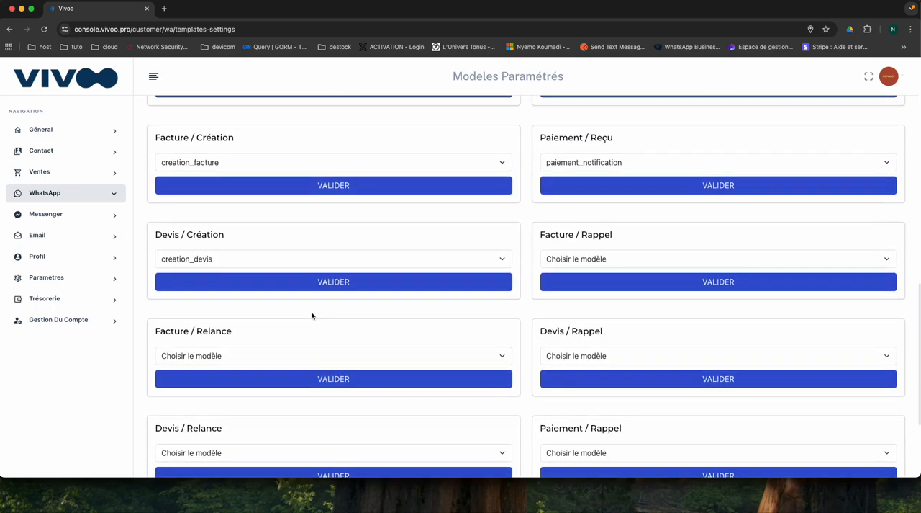
scroll(313, 316, "down", 2)
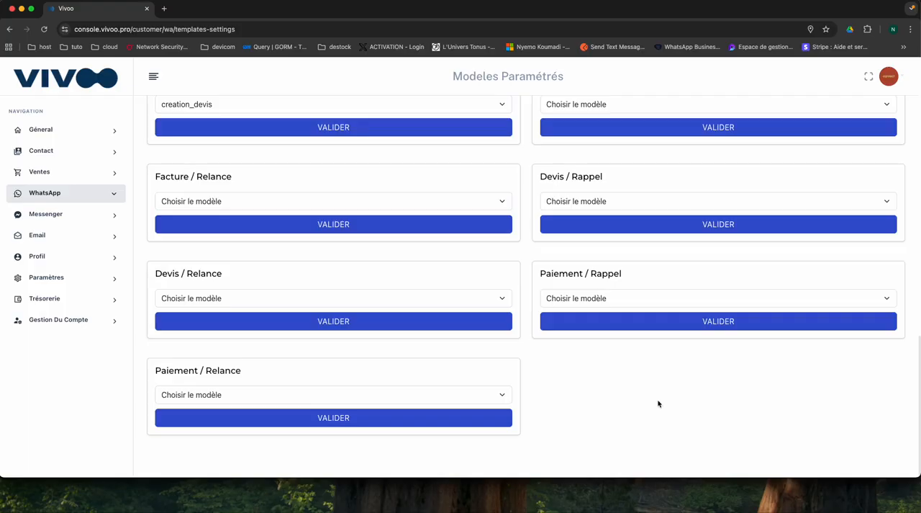
scroll(554, 329, "up", 10)
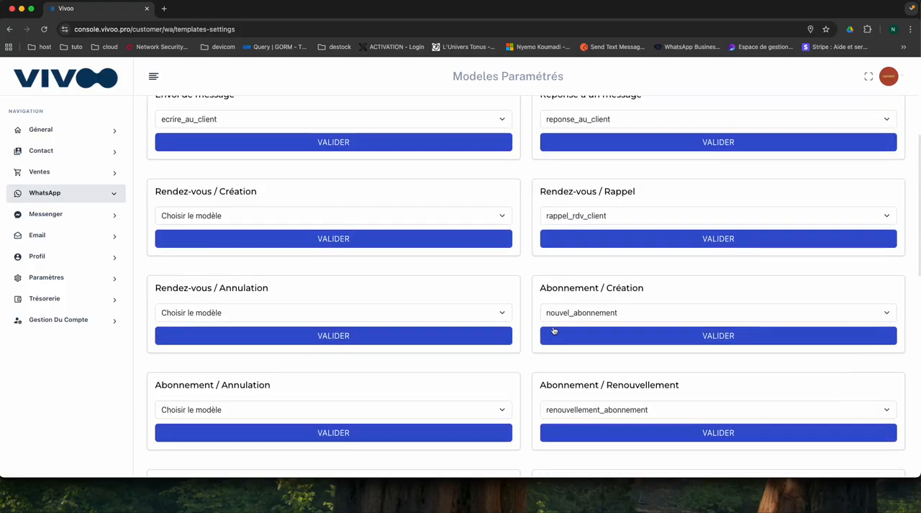
scroll(553, 328, "up", 5)
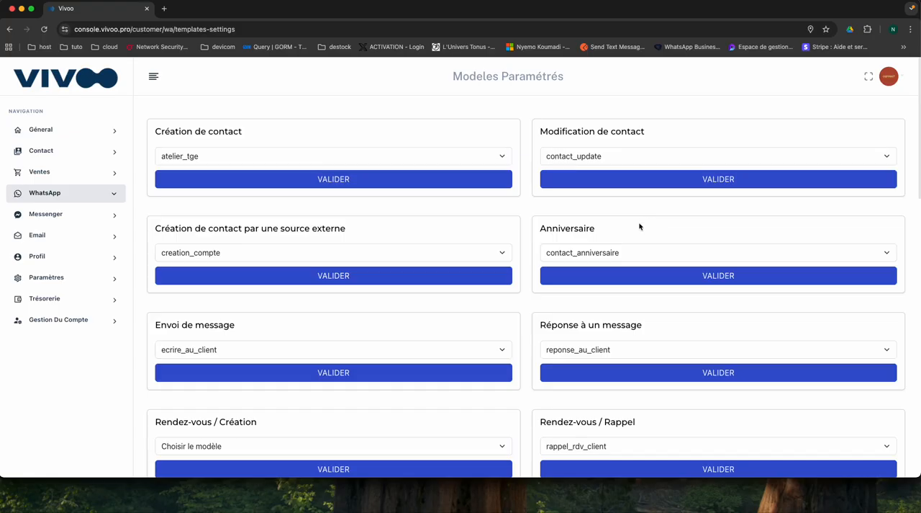
- Return to the list of WhatsApp templates and filter it by "mode" to check the approval status of creation_modele
left_click(34, 194)
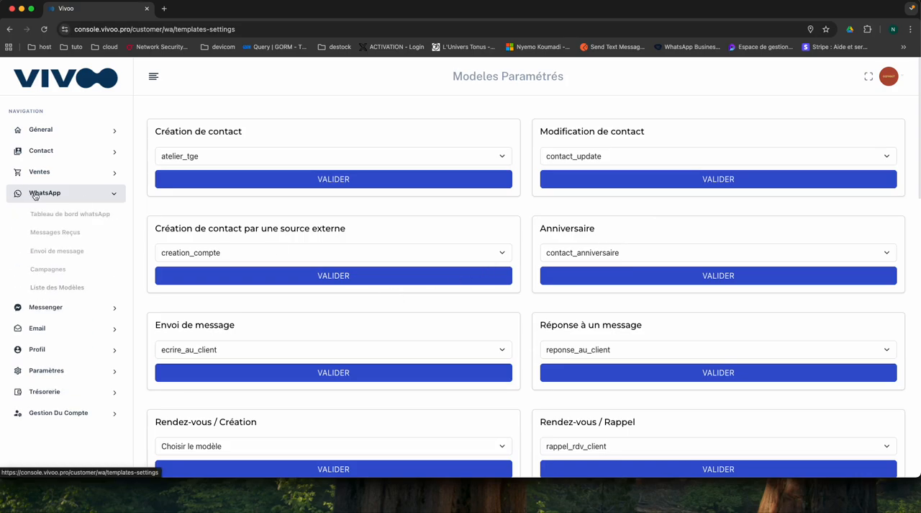
left_click(52, 288)
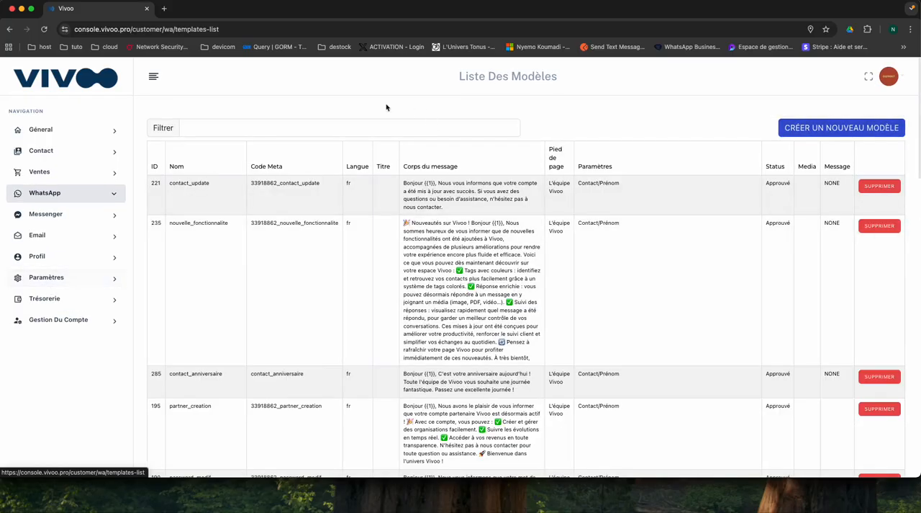
left_click(284, 130)
type("cre")
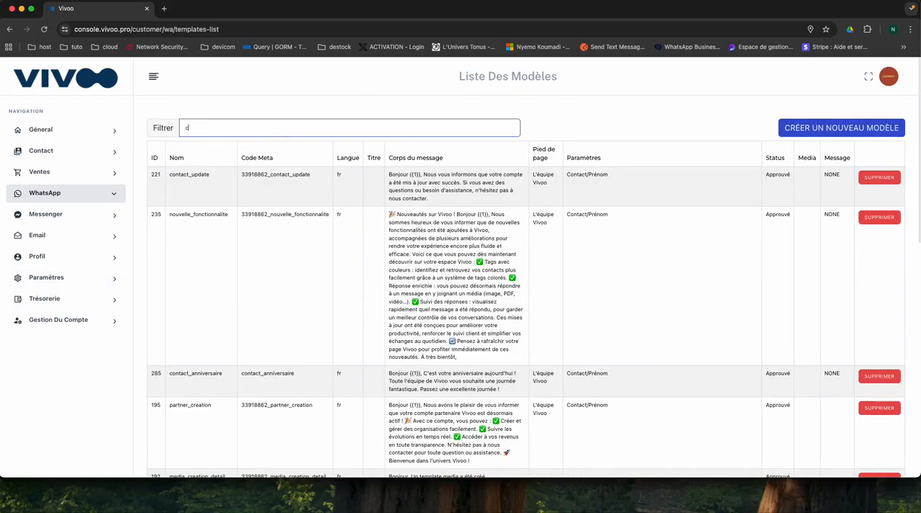
key("BackSpace")
key("BackSpace")
key("BackSpace")
type("m")
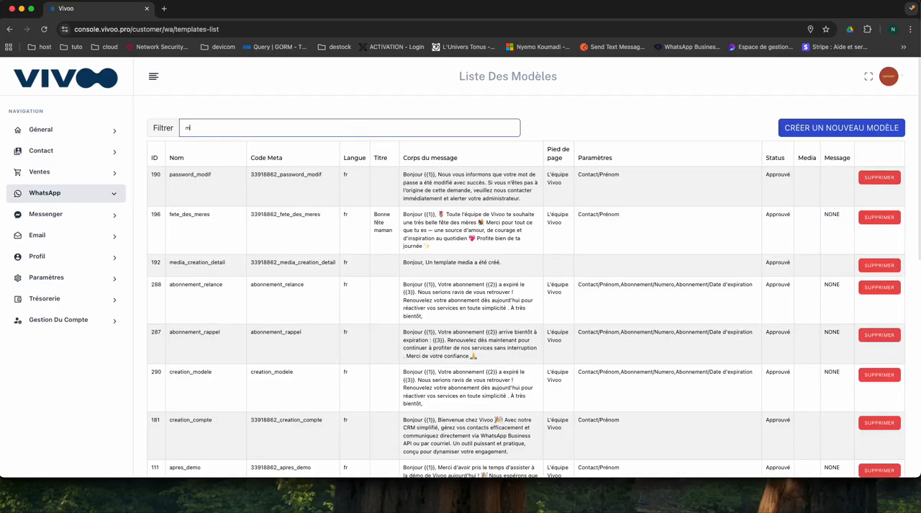
type("ode")
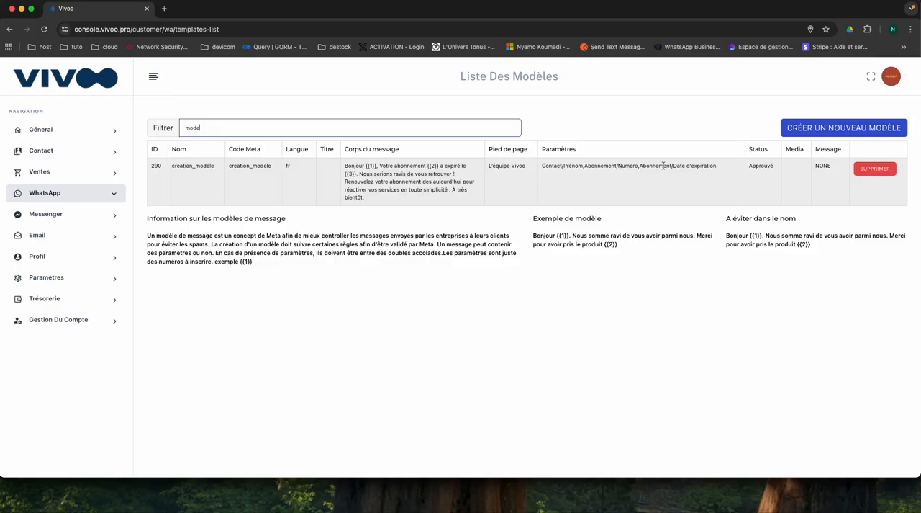
left_click(767, 165)
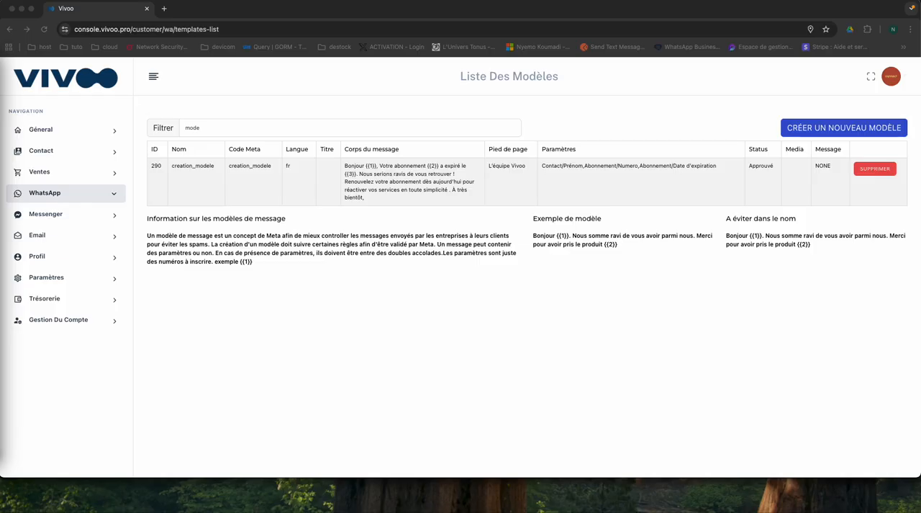
- Clear the filter on the template list to show all templates
left_click(252, 128)
left_click(240, 128)
key("BackSpace")
key("BackSpace")
key("BackSpace")
key("BackSpace")
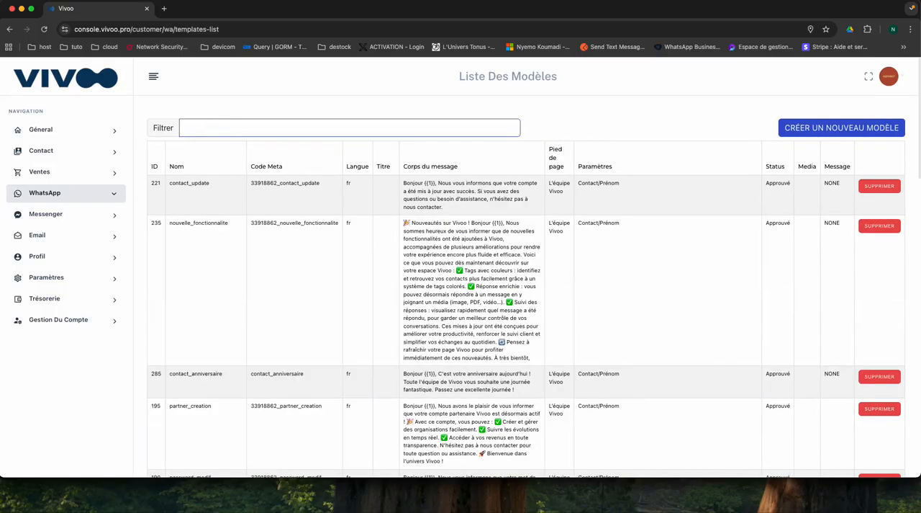
key("super+Tab")
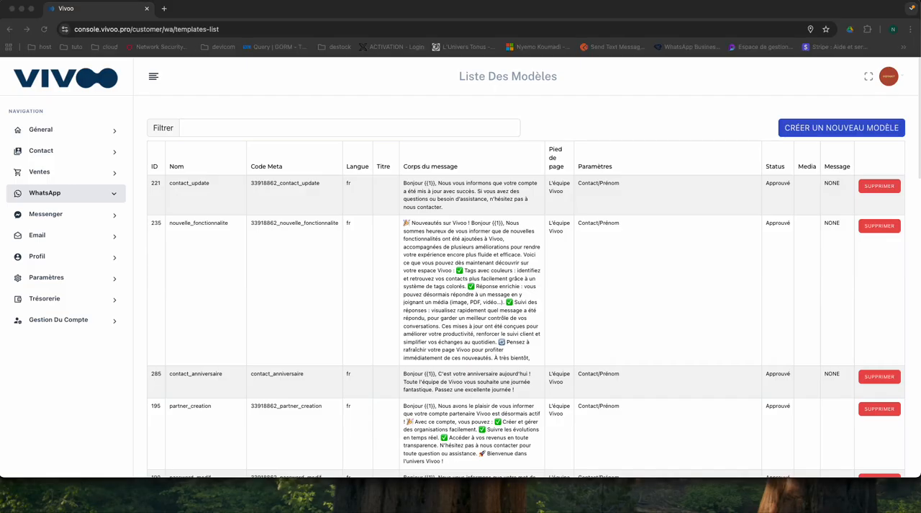